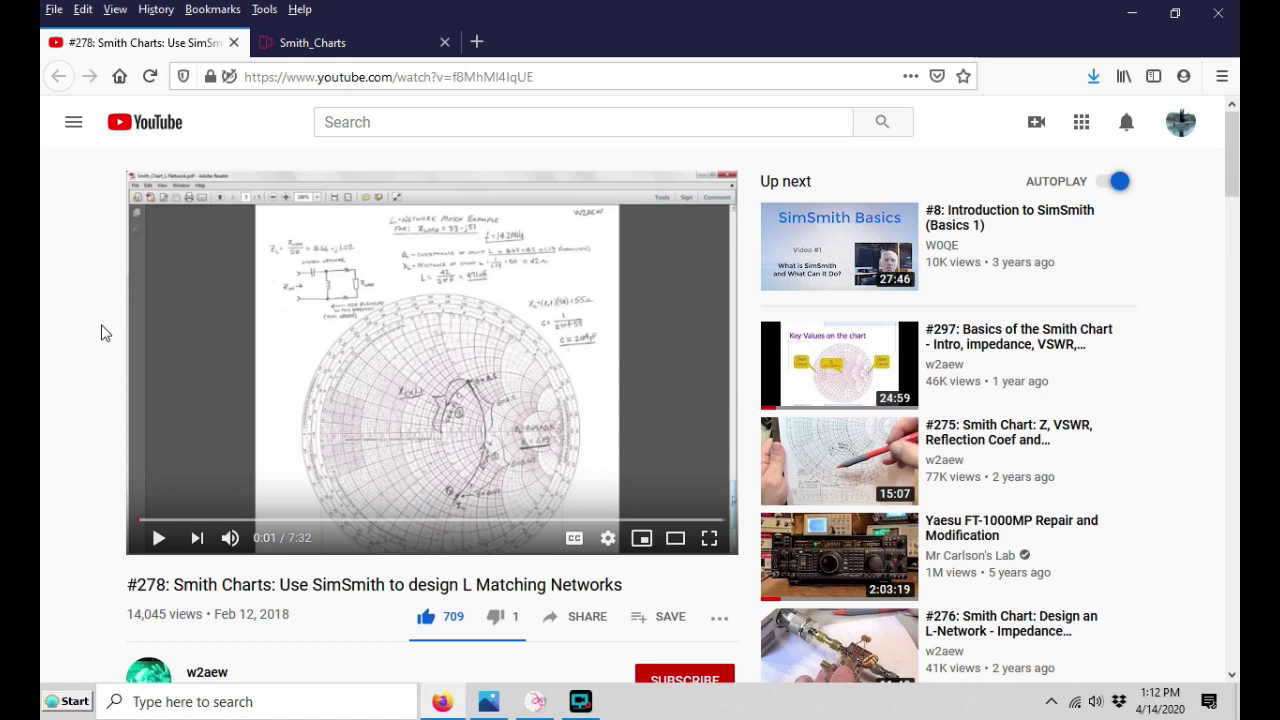
scroll(105, 332, down, 2)
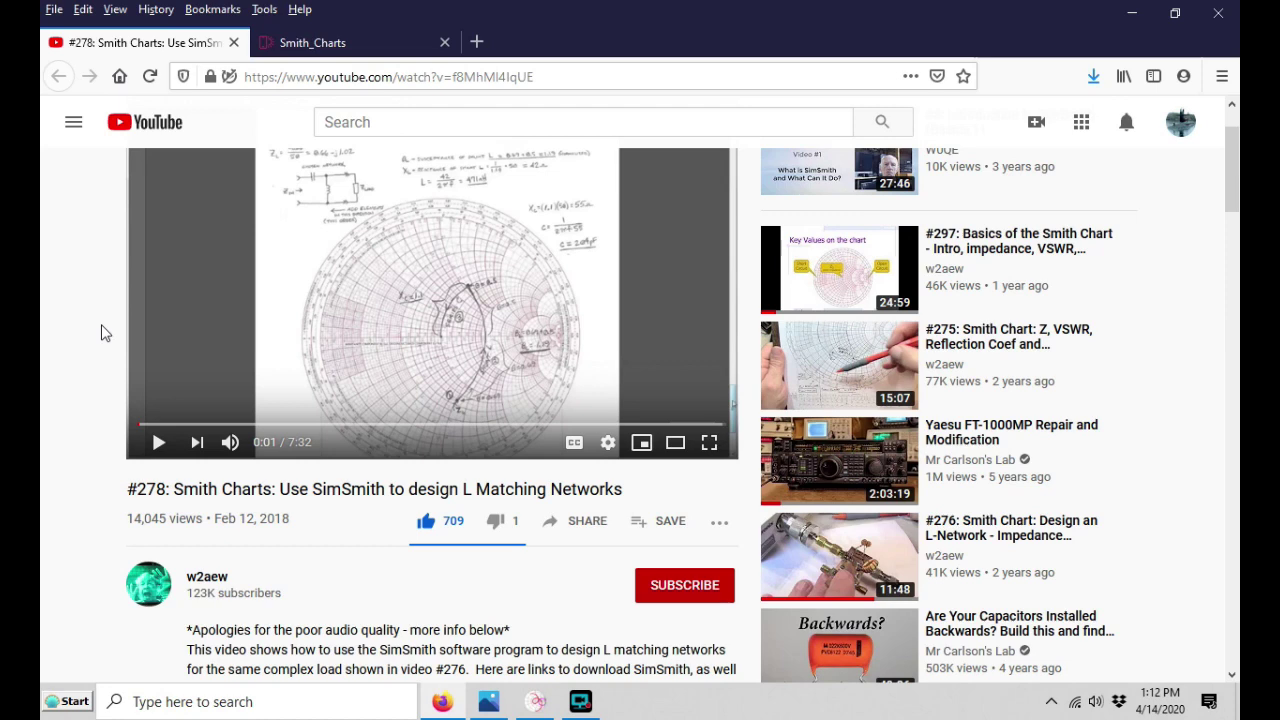
scroll(105, 332, up, 2)
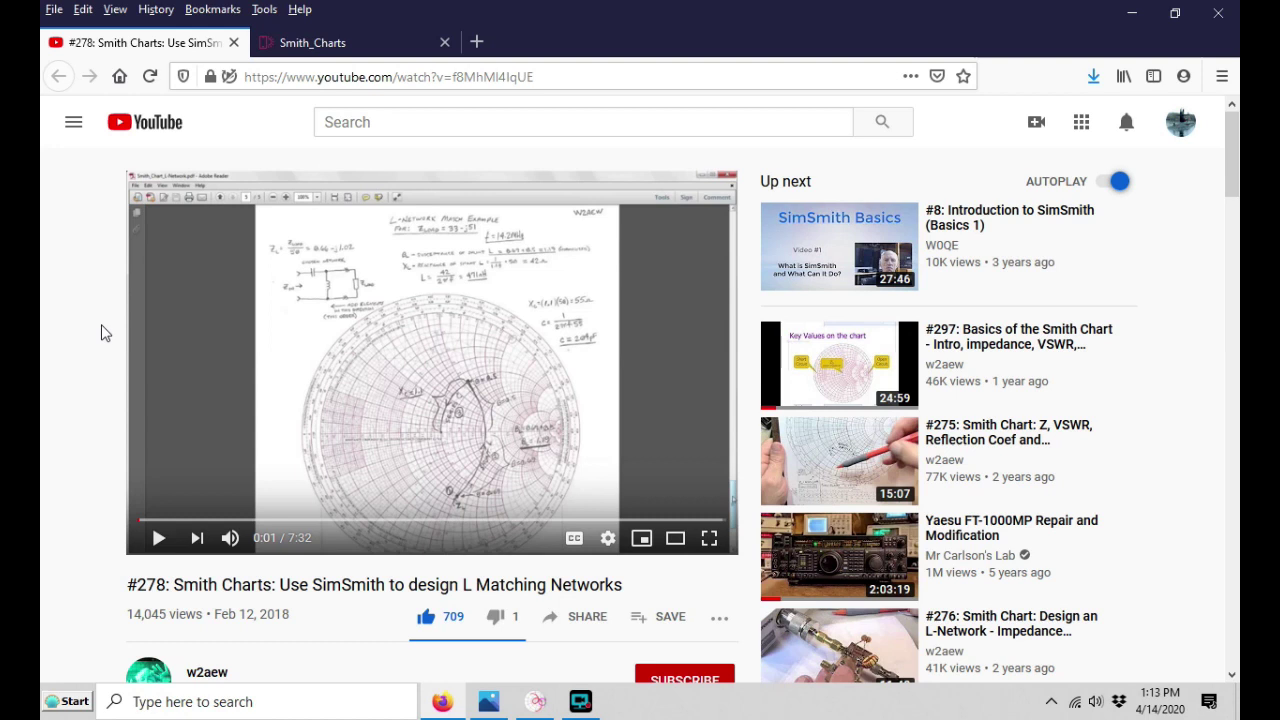
click(495, 703)
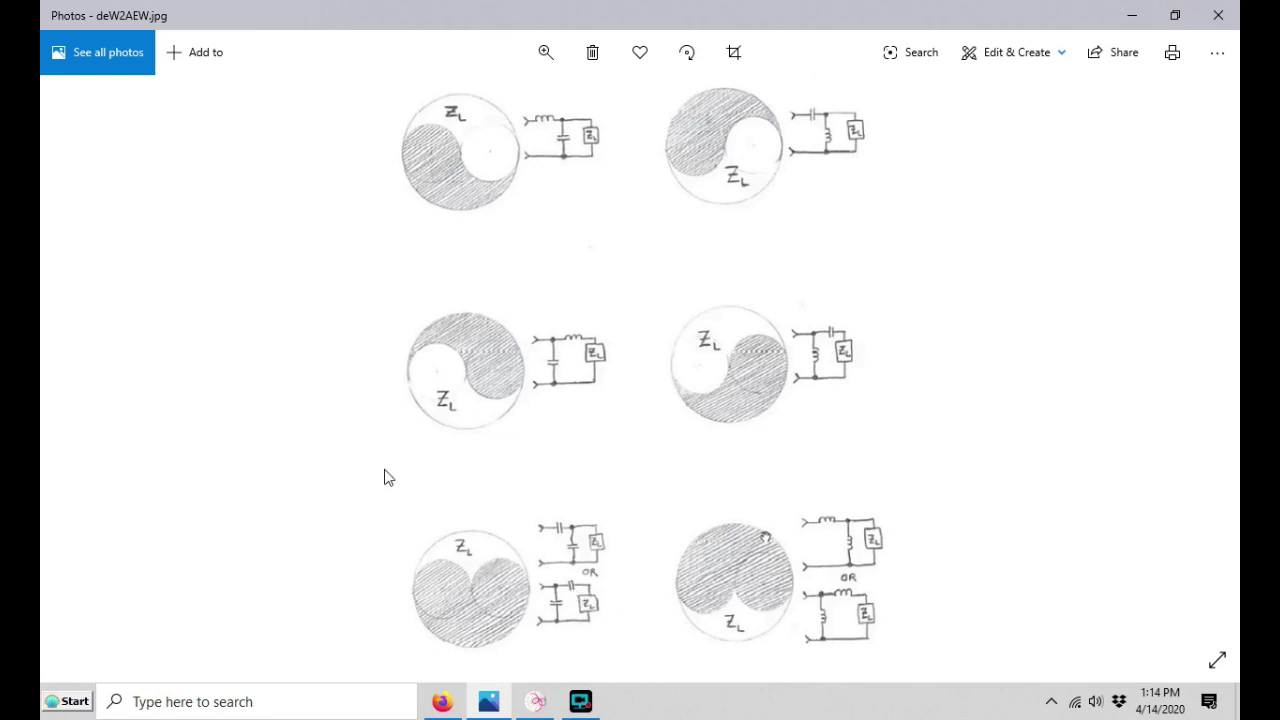
click(447, 688)
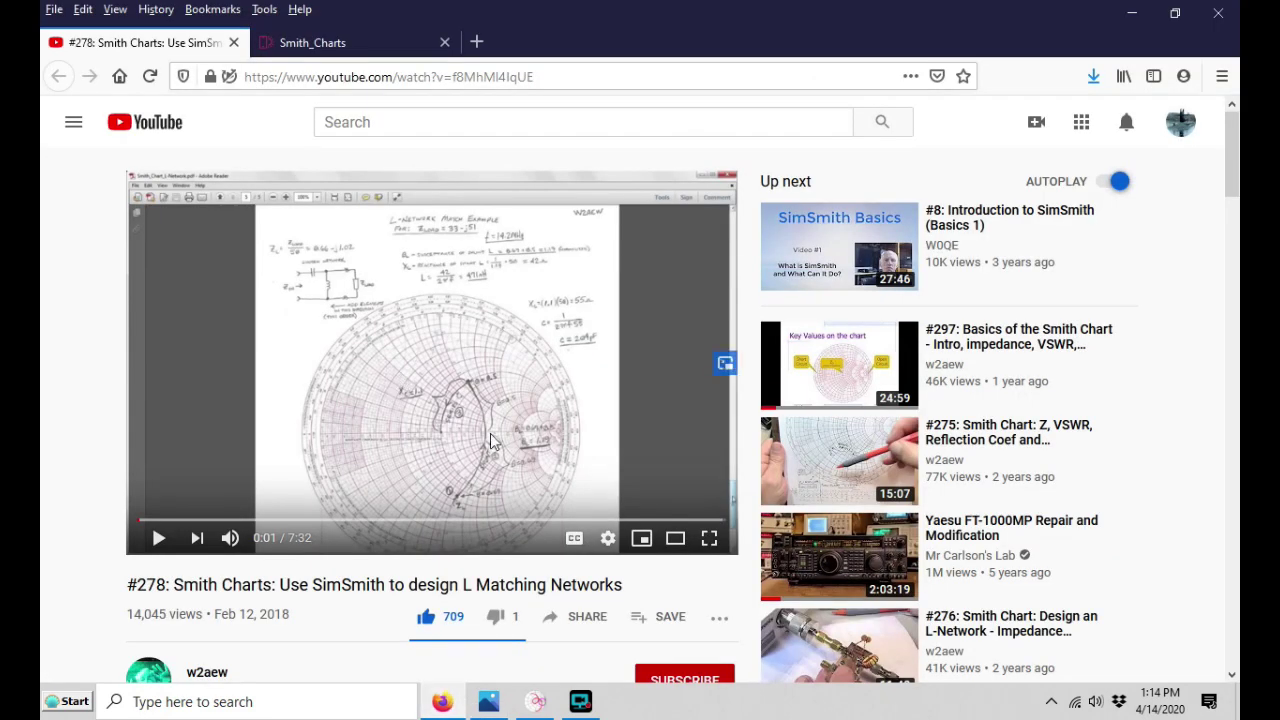
- Bring SimSmith forward and probe left of chart centre, reading SWR 1.478 and Z=33.9-j1.48
click(537, 700)
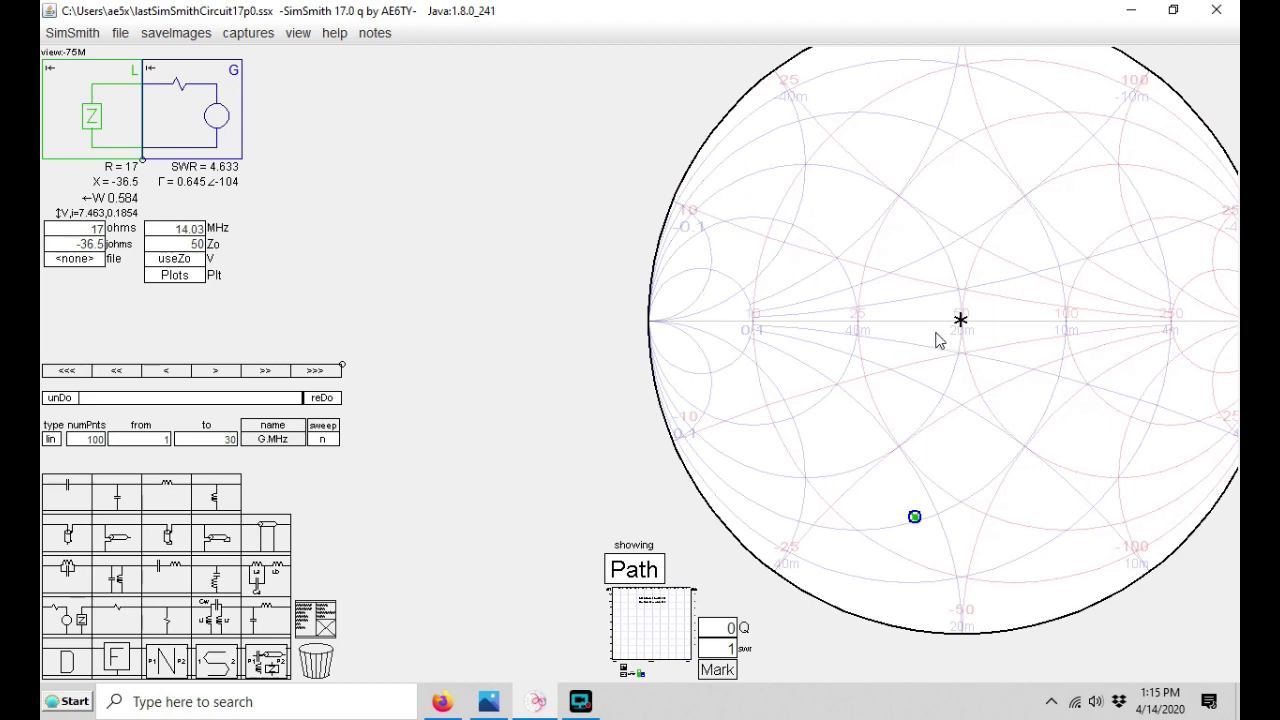
click(901, 328)
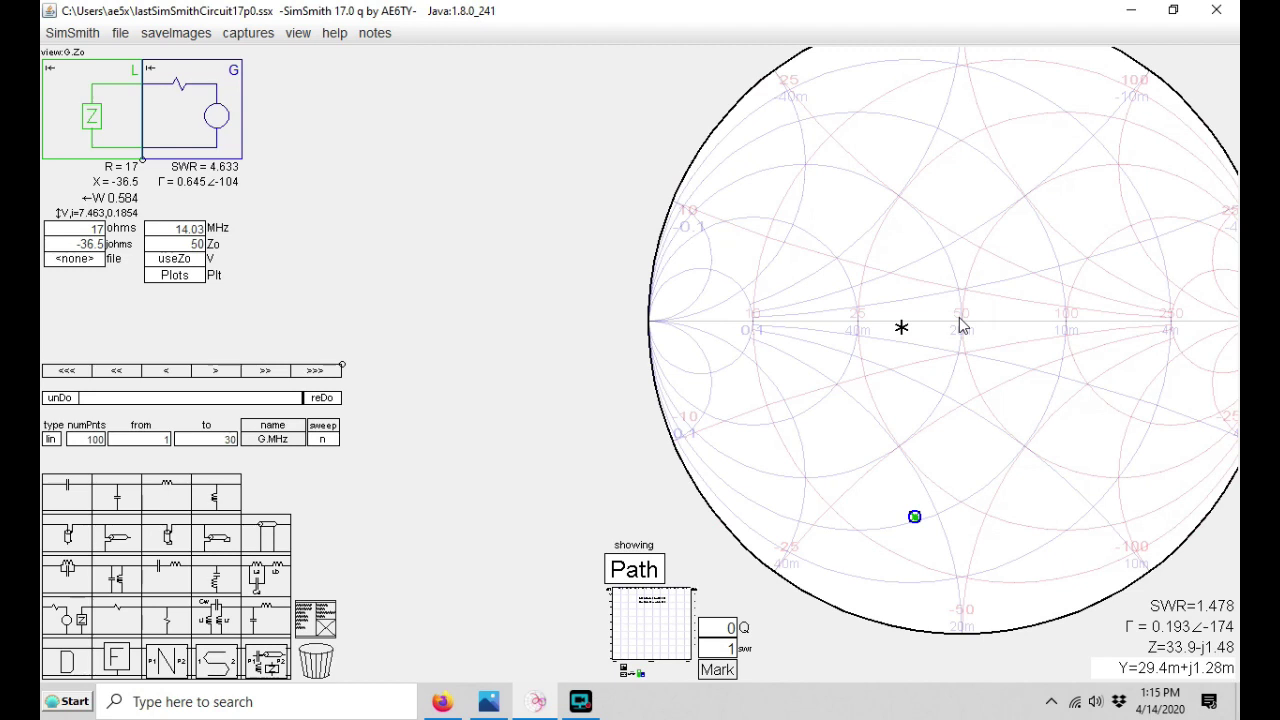
- Probe the 50-ohm chart centre (SWR 1.030, Z=49.1+j1.18), then select the 14.03 MHz frequency field
click(959, 318)
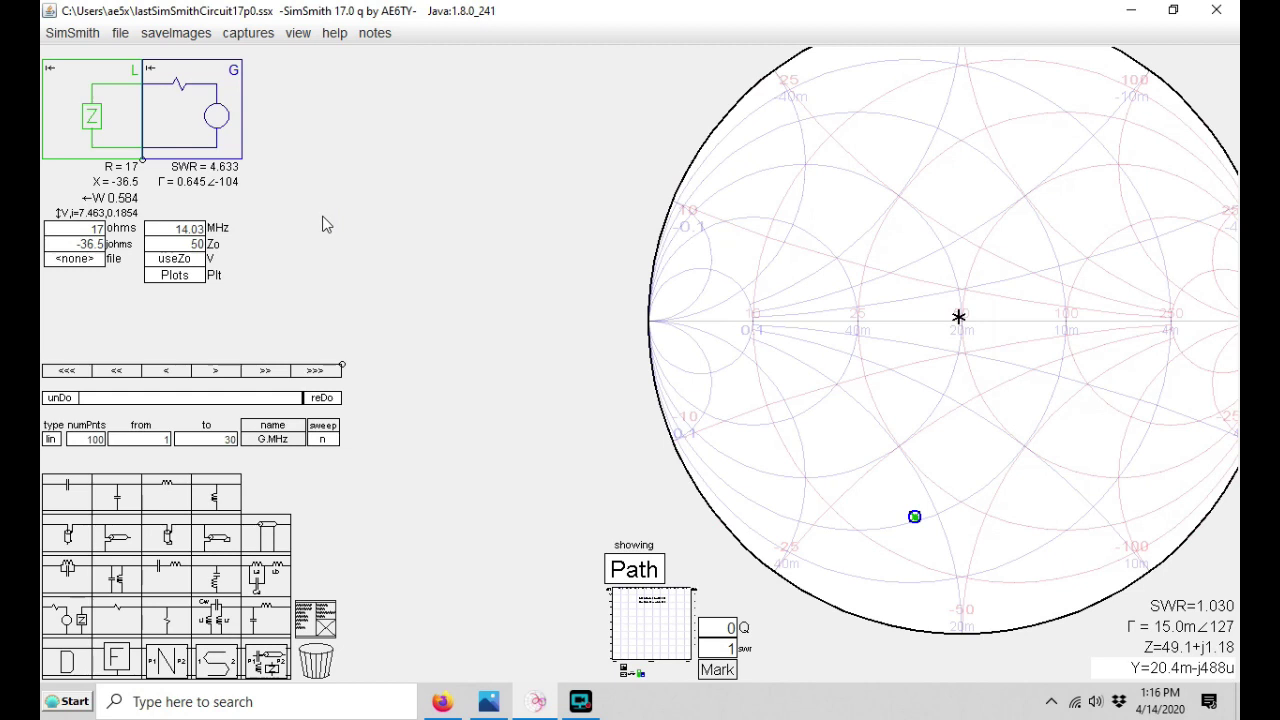
click(193, 228)
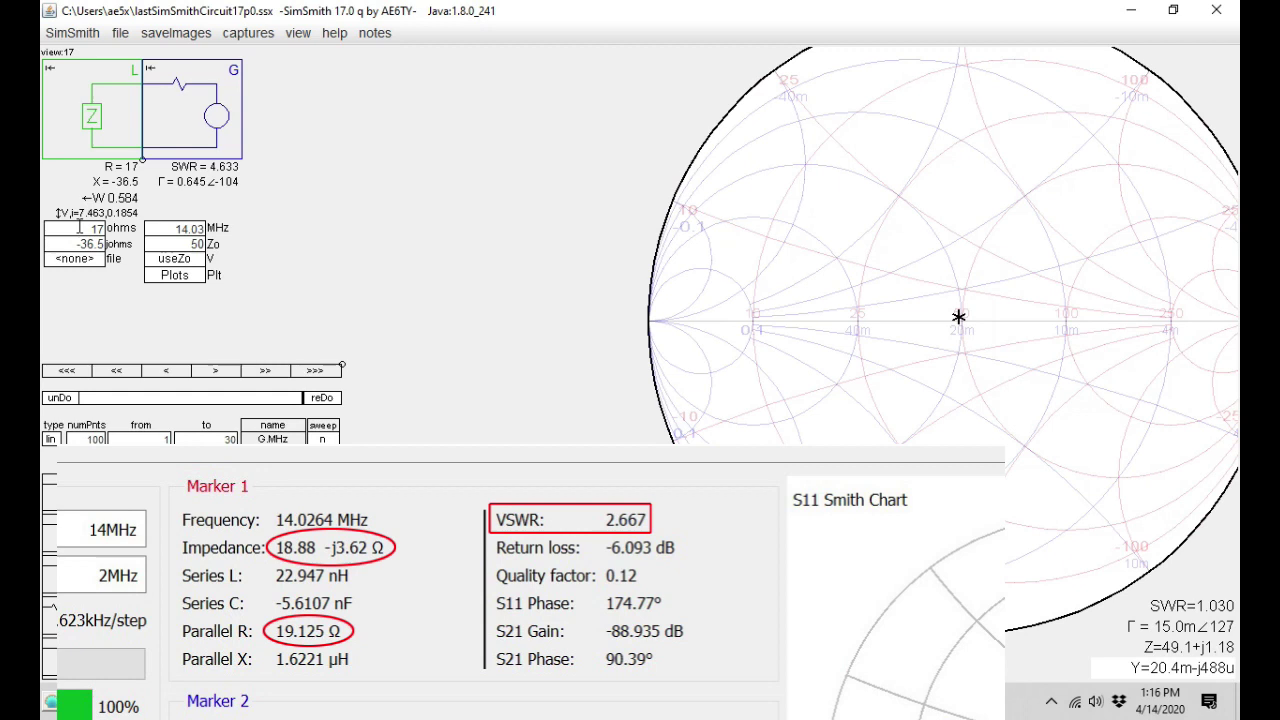
- Change the load from 17 − j36.5 to 18.8 − j3.6 ohms, giving SWR 2.676
click(79, 227)
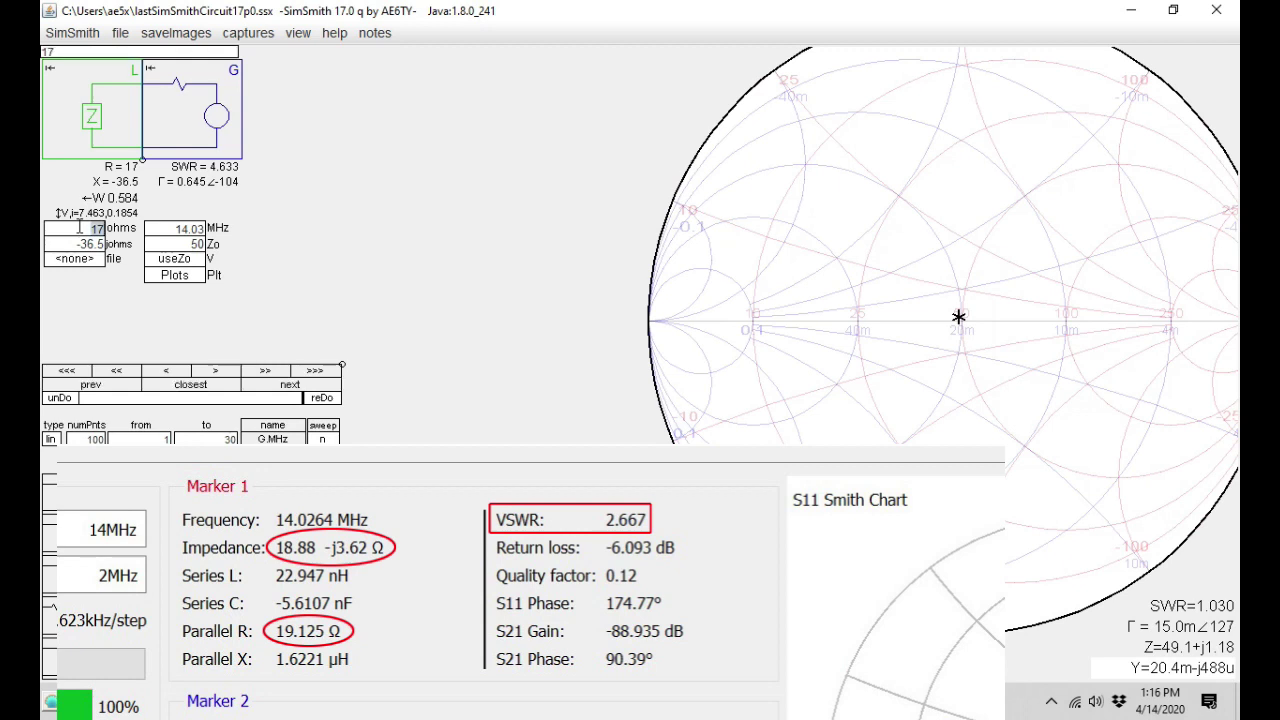
text(18)
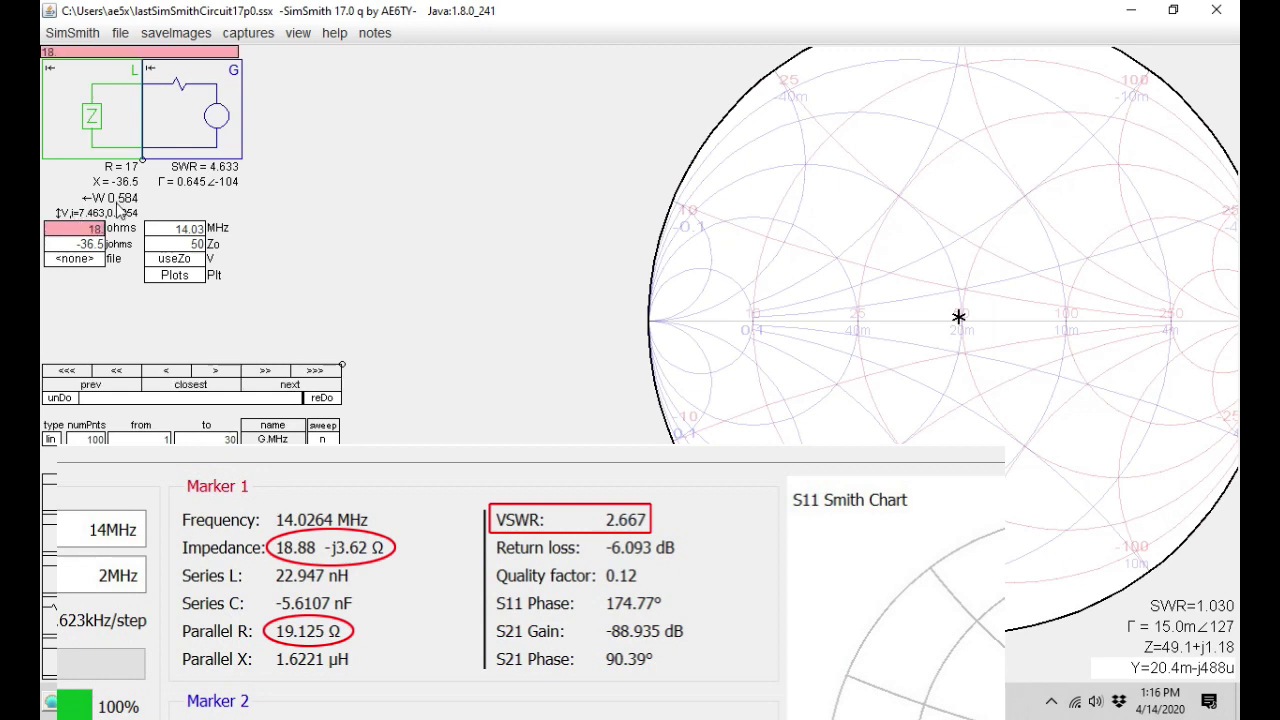
text(.8)
key(Return)
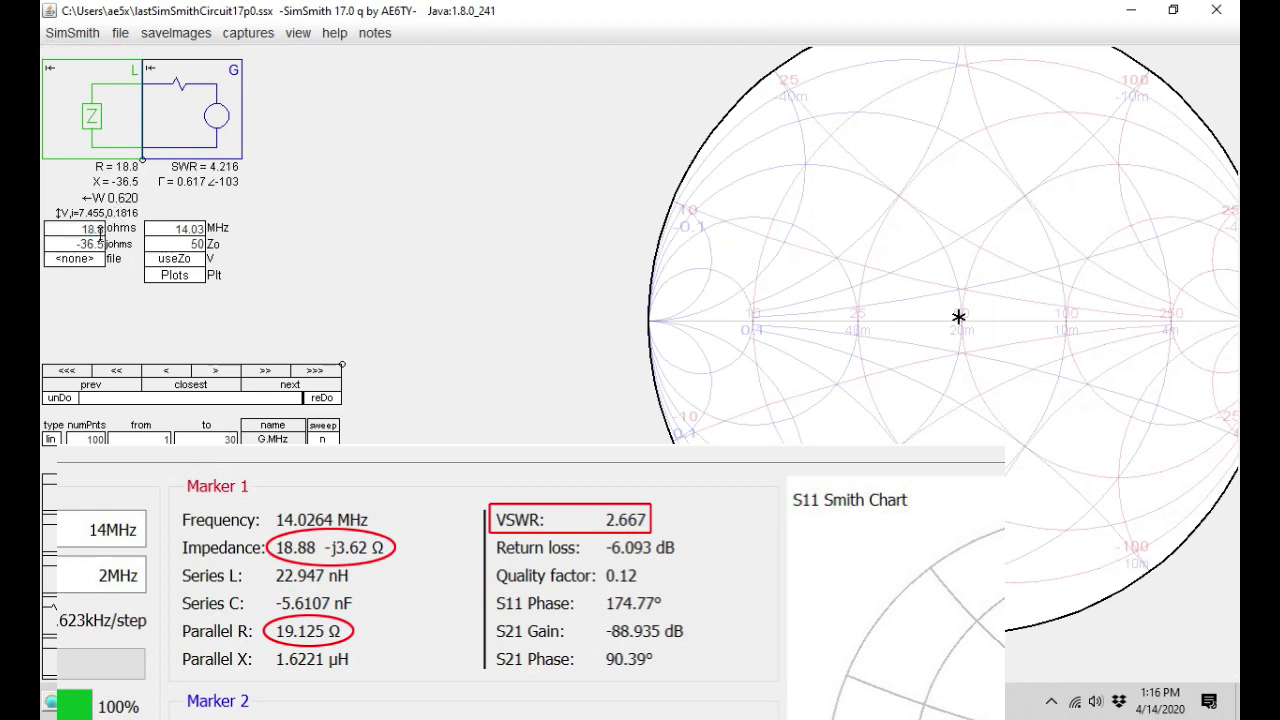
double_click(95, 243)
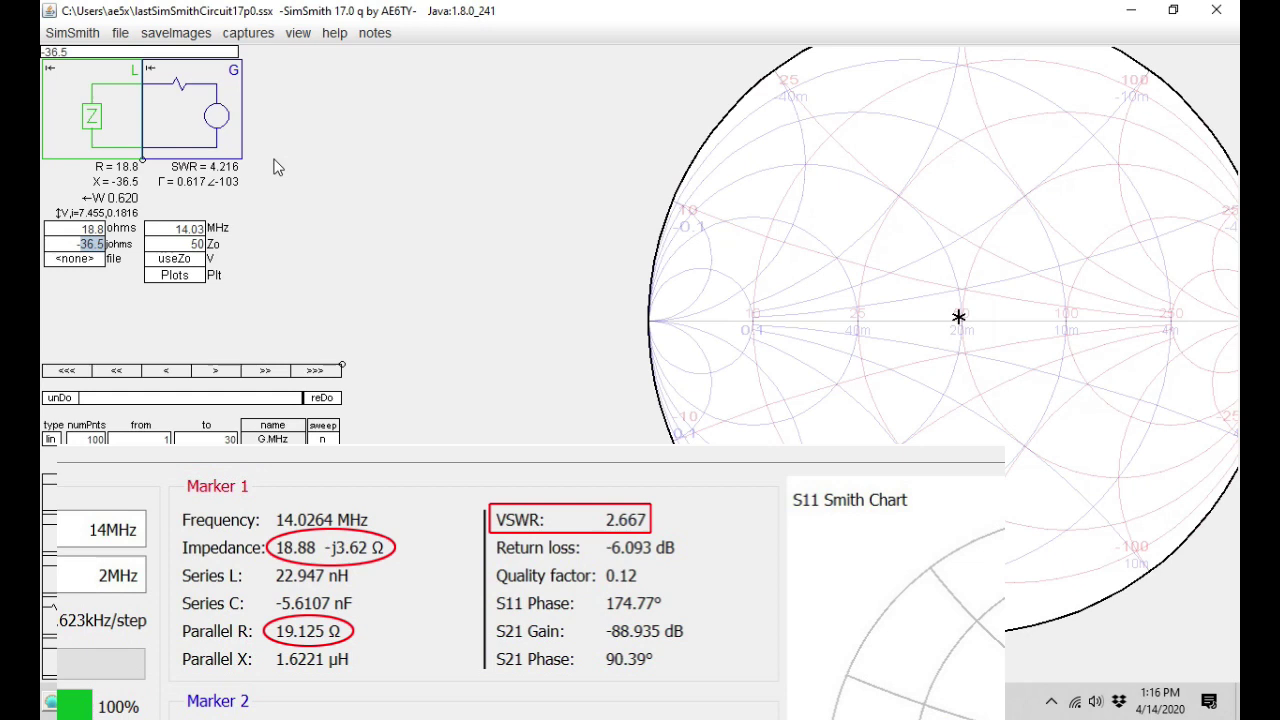
text(3.6)
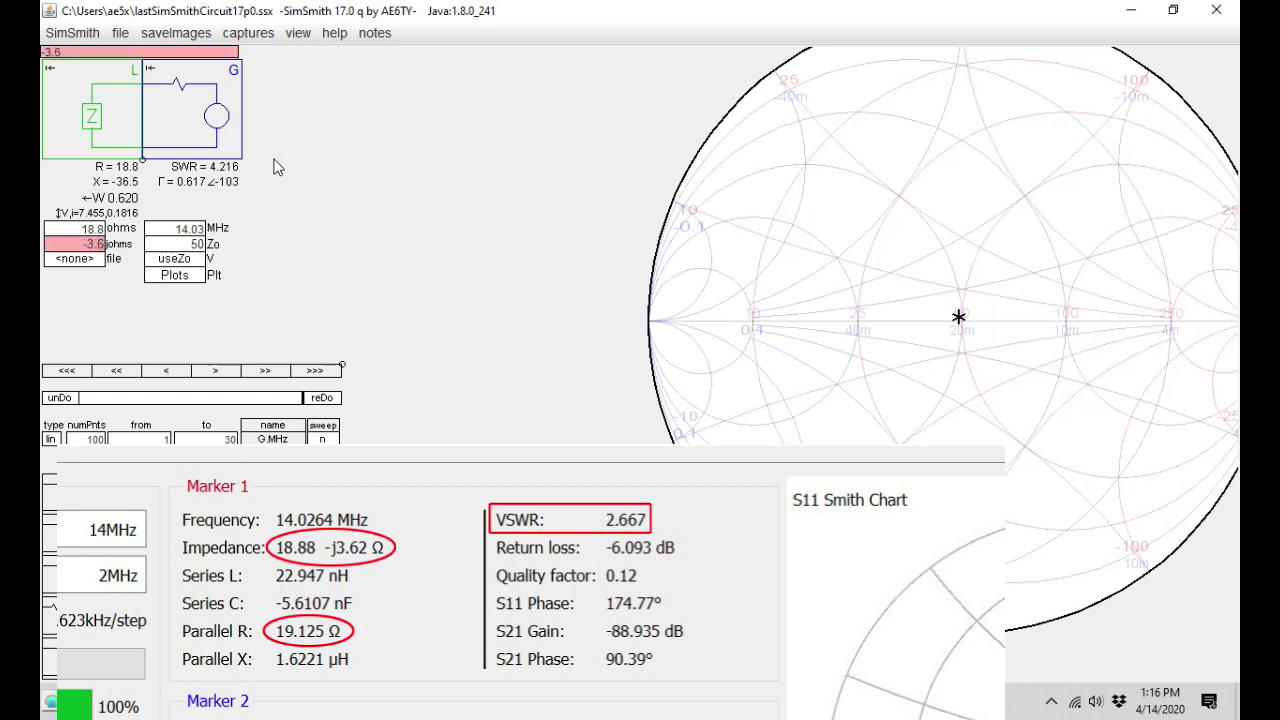
key(Return)
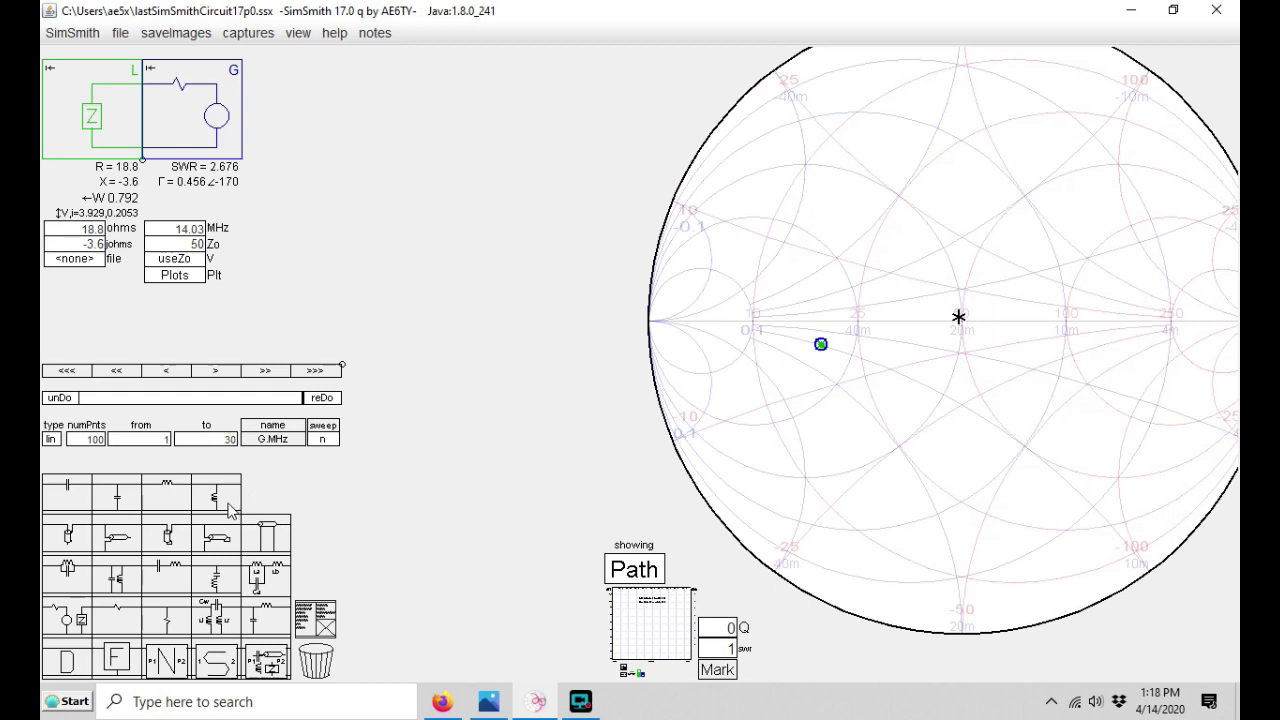
- Pick up a new shunt capacitor C1, preset to 226.9 pF, from the parts palette
click(123, 503)
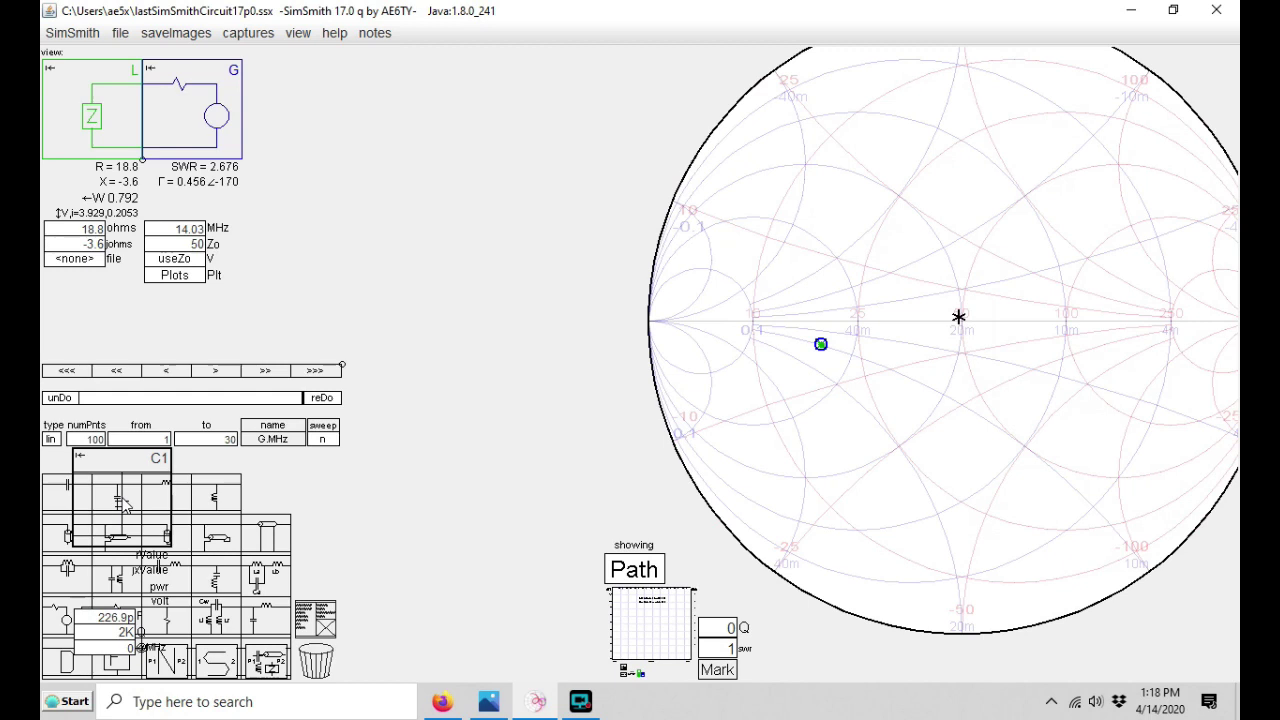
- Place the shunt capacitor C1 between load and generator and scroll its capacitance up and down
drag(123, 503, 183, 103)
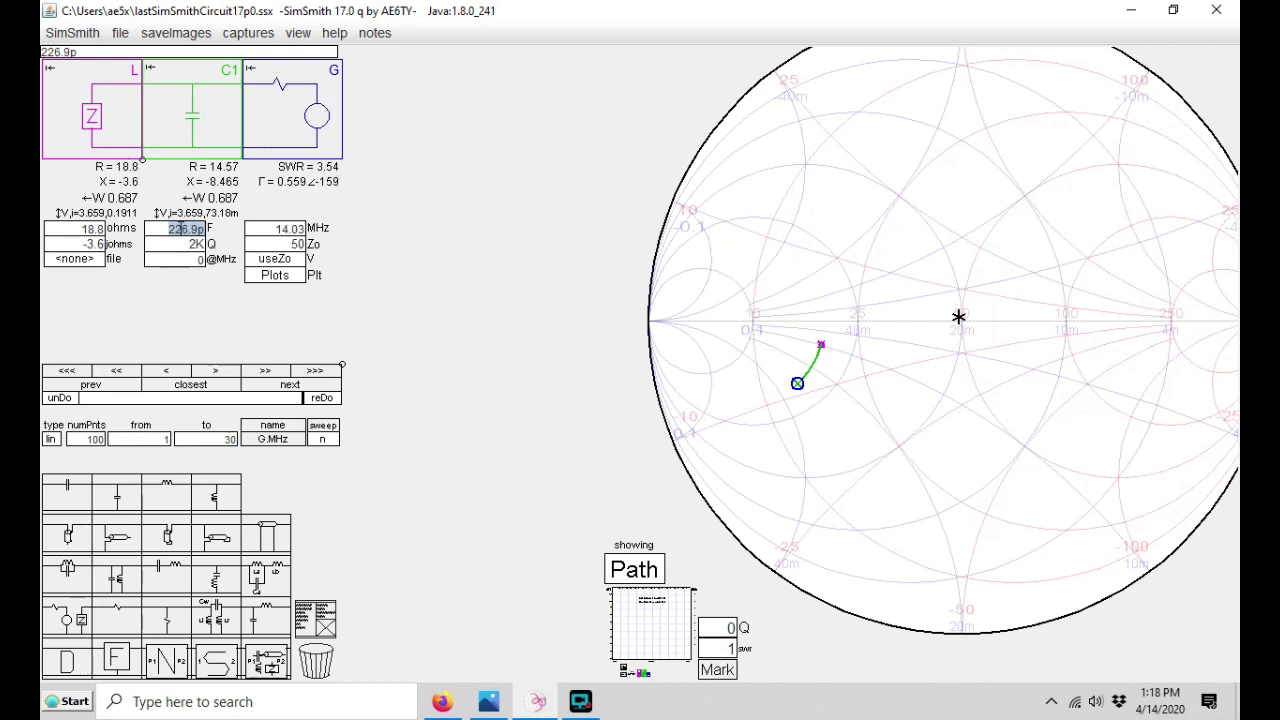
click(181, 229)
scroll(181, 229, down, 10)
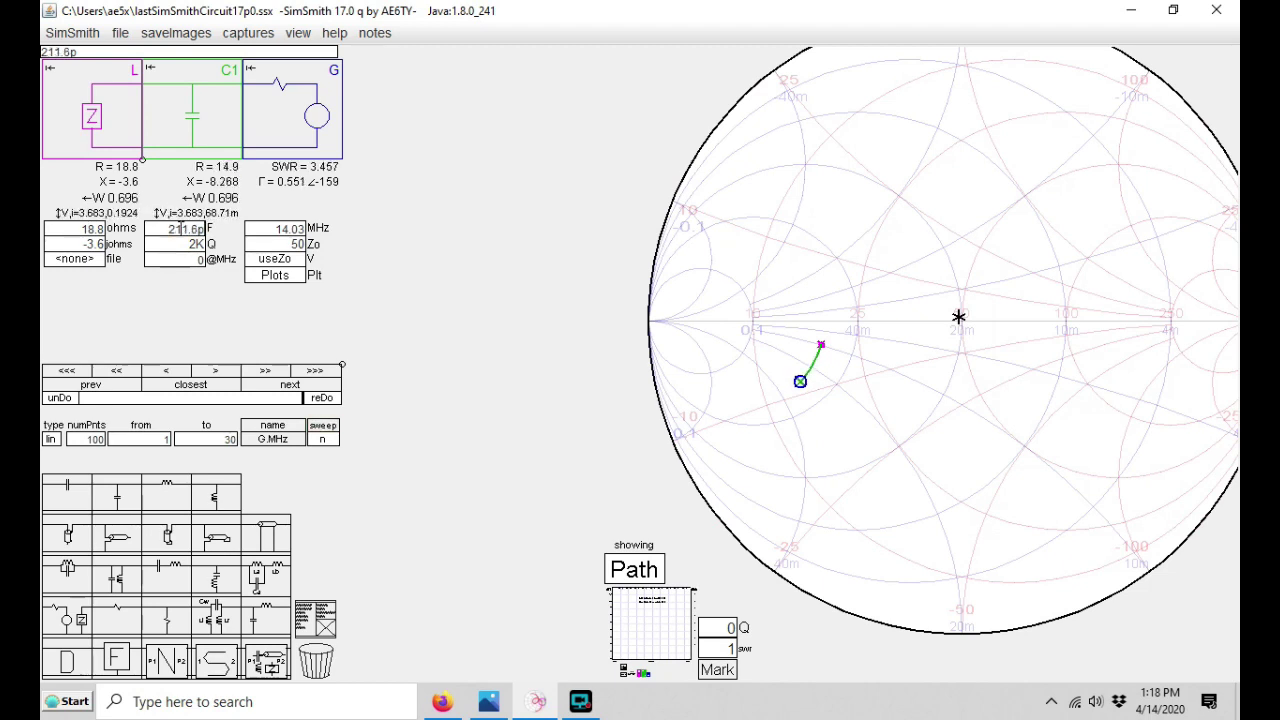
scroll(180, 229, up, 10)
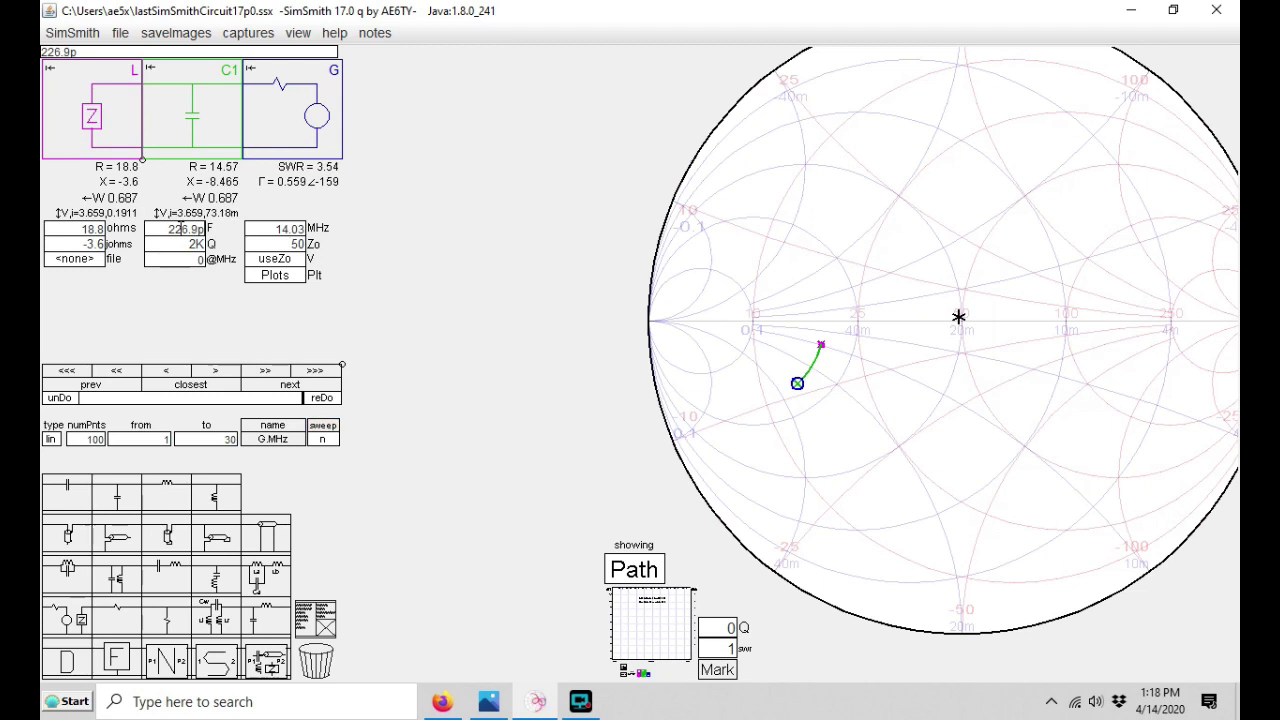
scroll(181, 229, up, 5)
scroll(181, 229, down, 13)
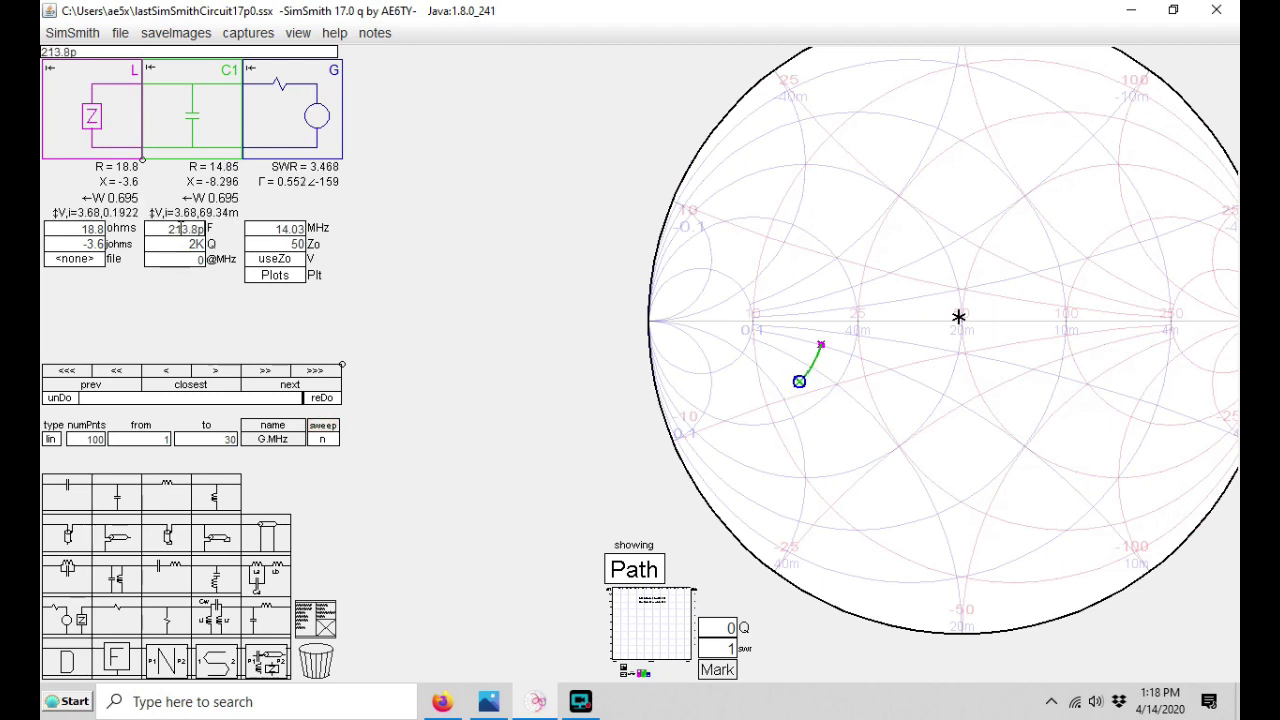
scroll(181, 229, up, 20)
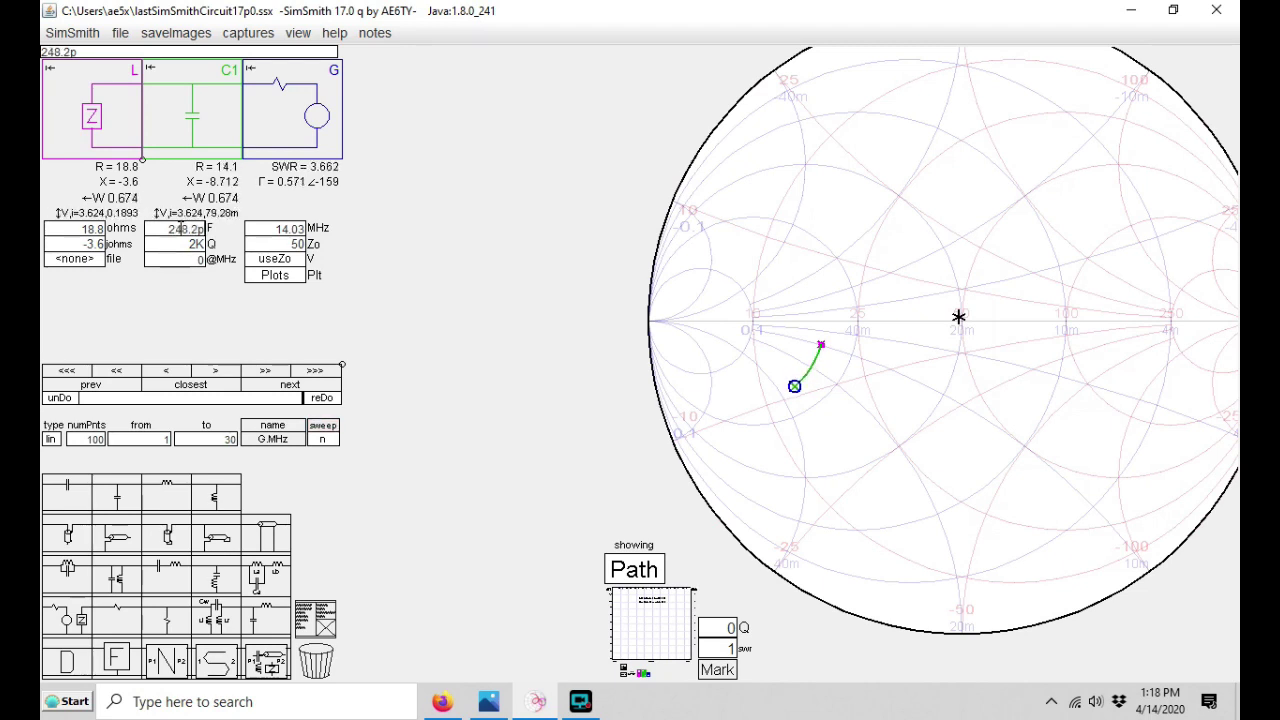
scroll(181, 229, down, 8)
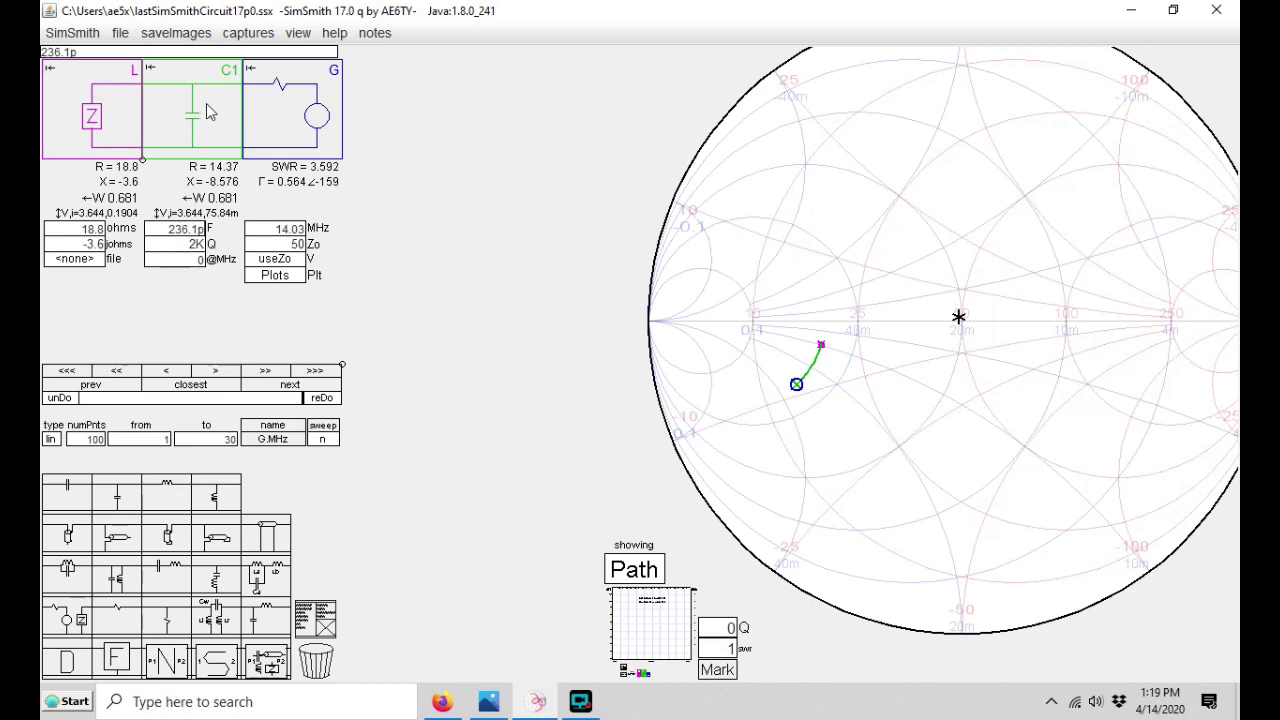
- Swap in a series capacitor C1 and tune it to 555.6 pF, reaching SWR 3.349
drag(207, 110, 325, 668)
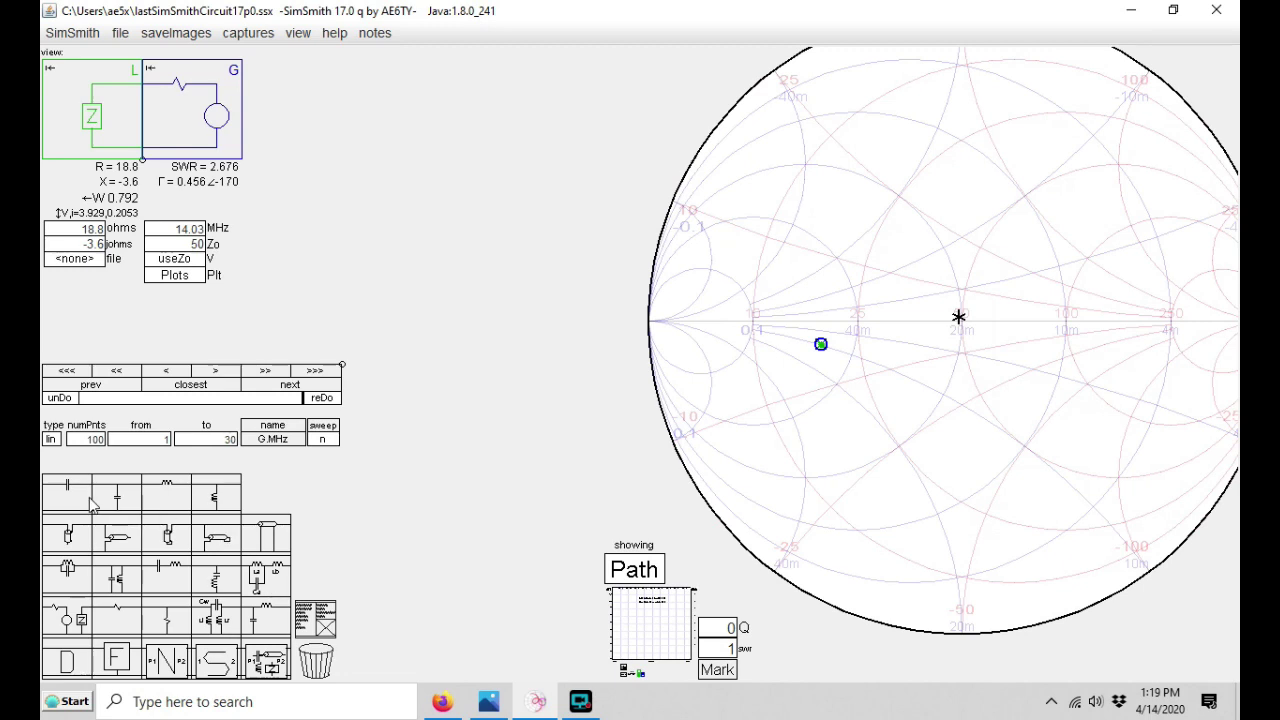
drag(90, 505, 155, 133)
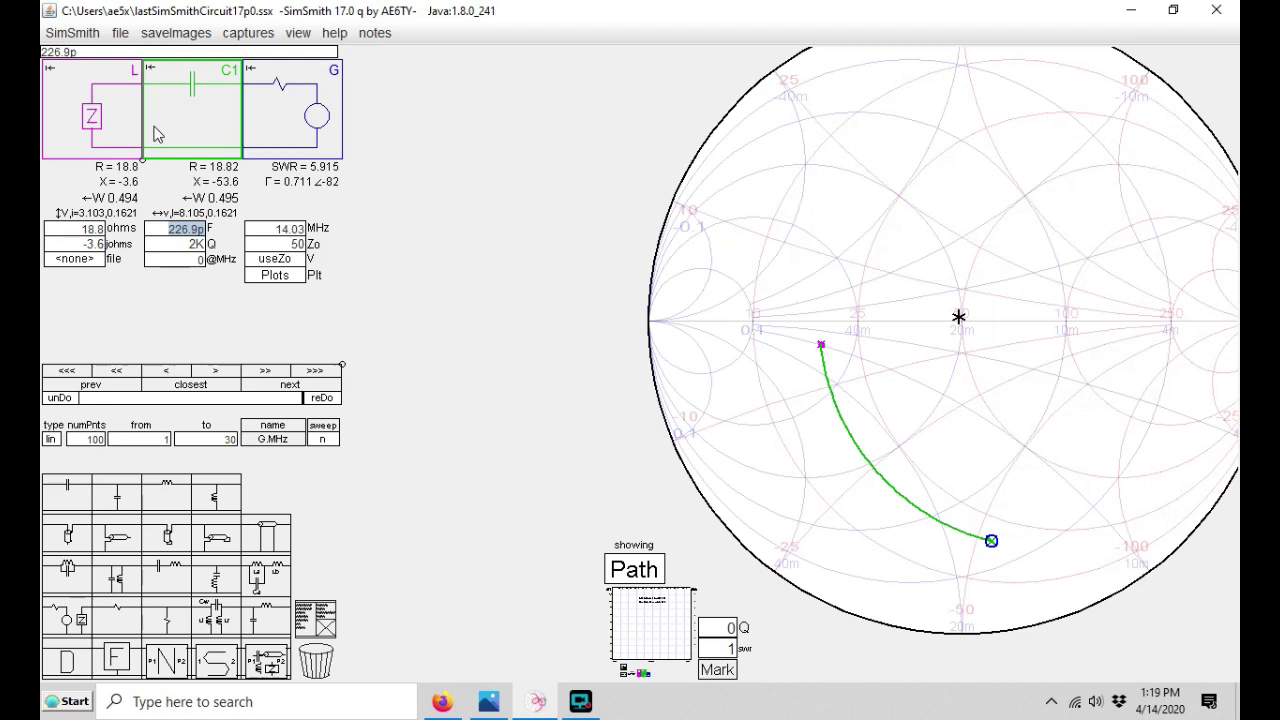
scroll(178, 229, up, 10)
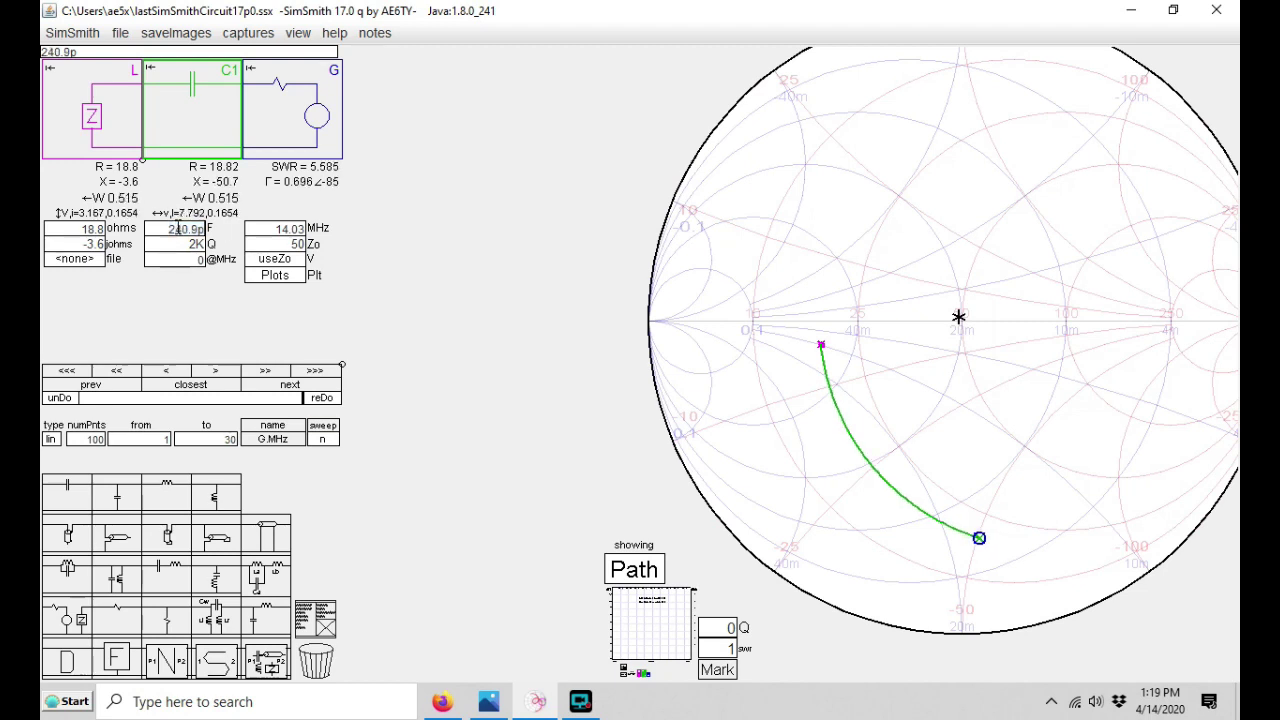
scroll(178, 229, up, 12)
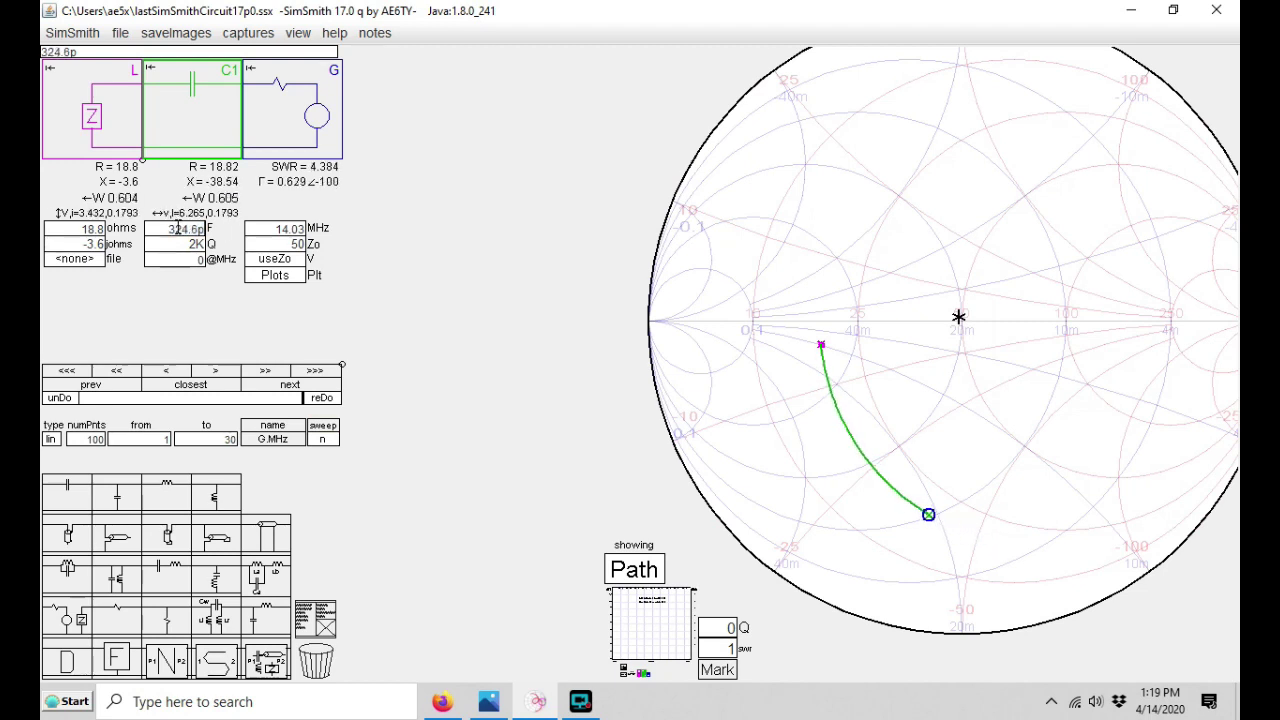
scroll(178, 229, up, 12)
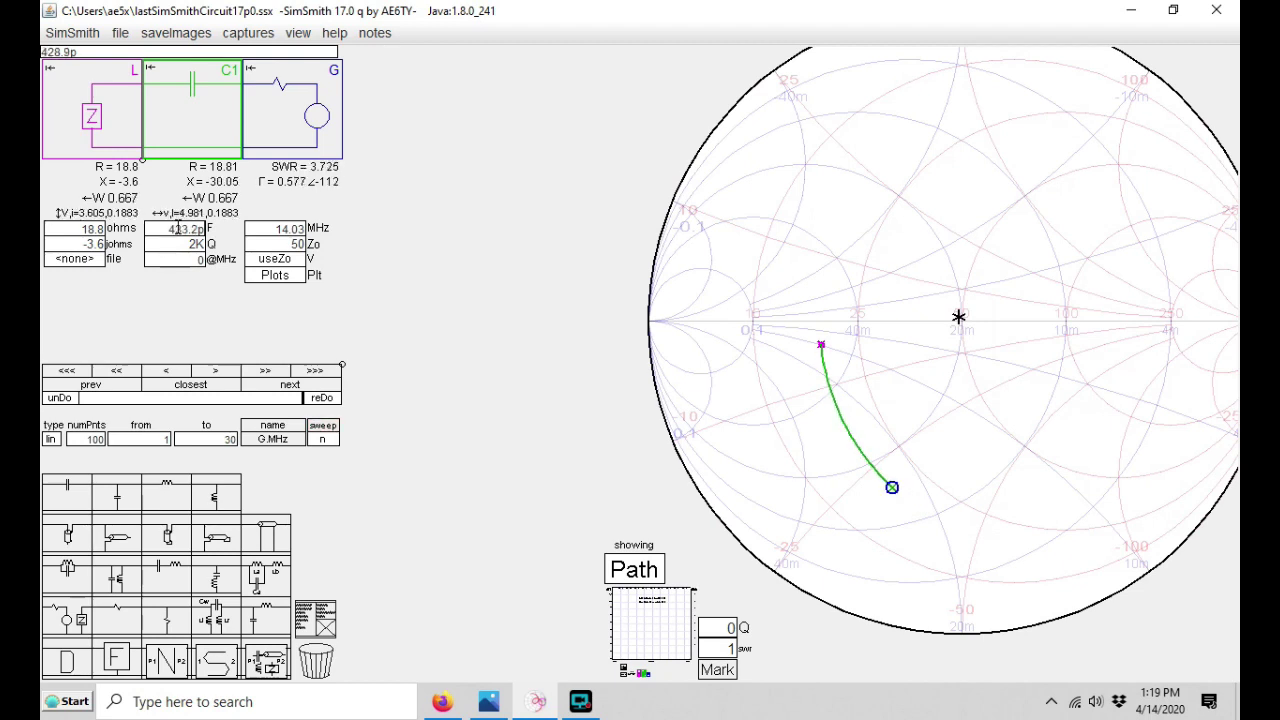
scroll(178, 229, up, 4)
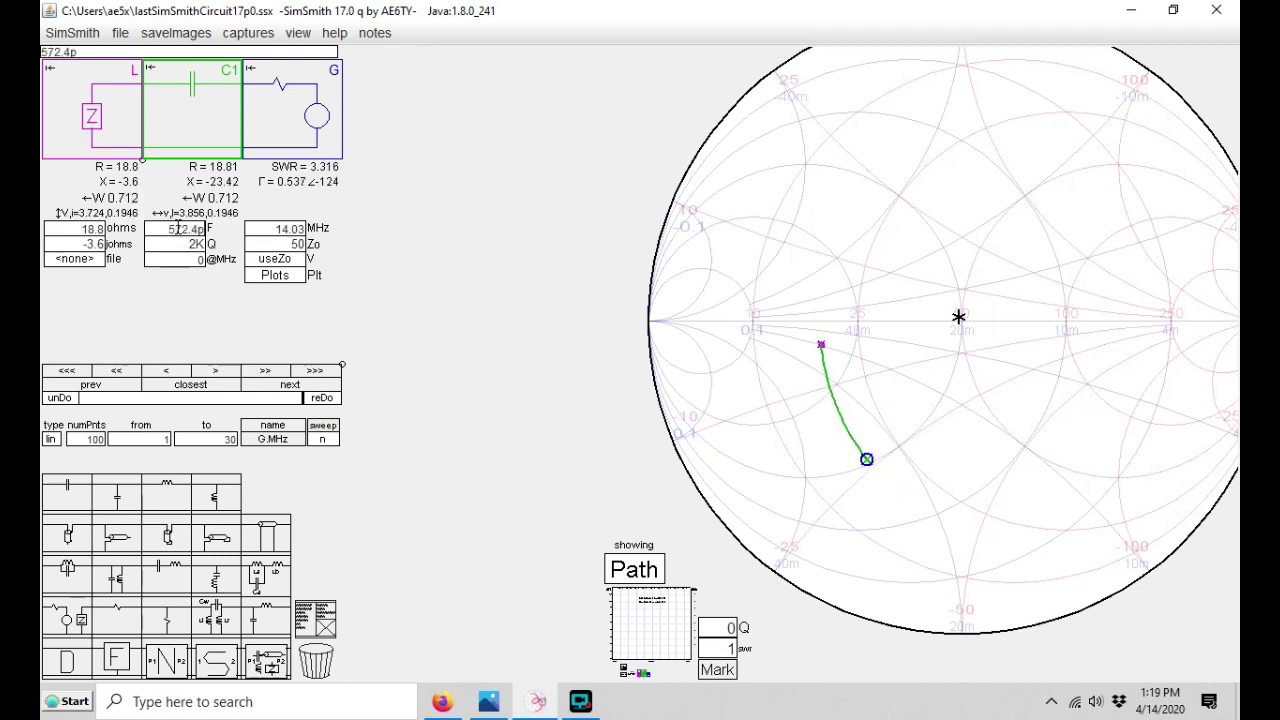
scroll(178, 229, up, 1)
scroll(178, 229, down, 2)
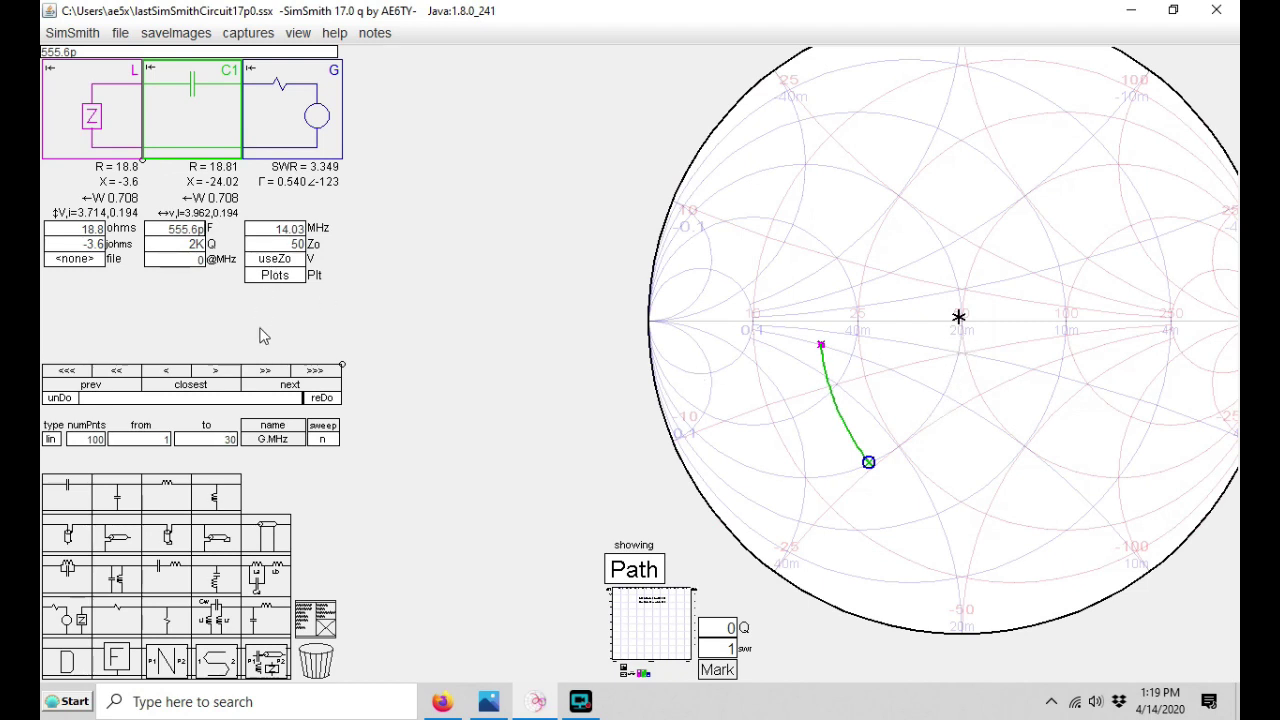
- Add shunt inductor L1 after C1 and tune it to 437.9 nH for SWR 1.018
drag(214, 500, 258, 133)
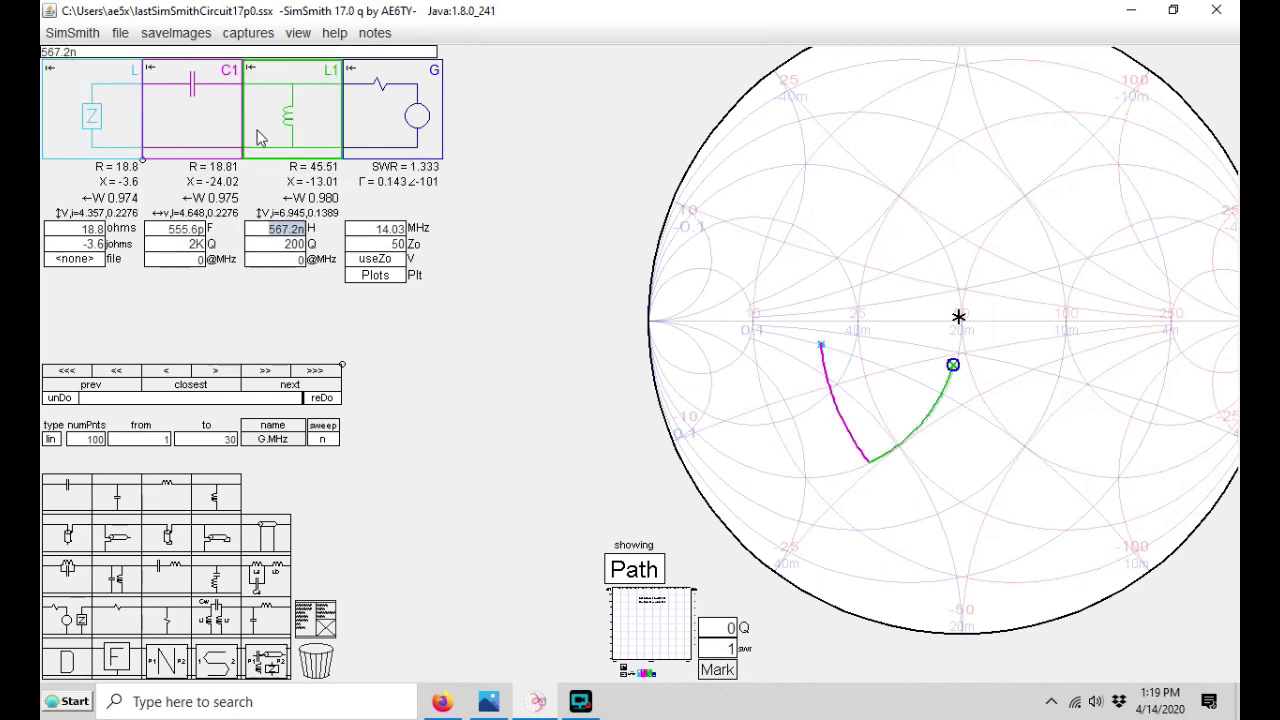
click(276, 230)
scroll(284, 229, down, 2)
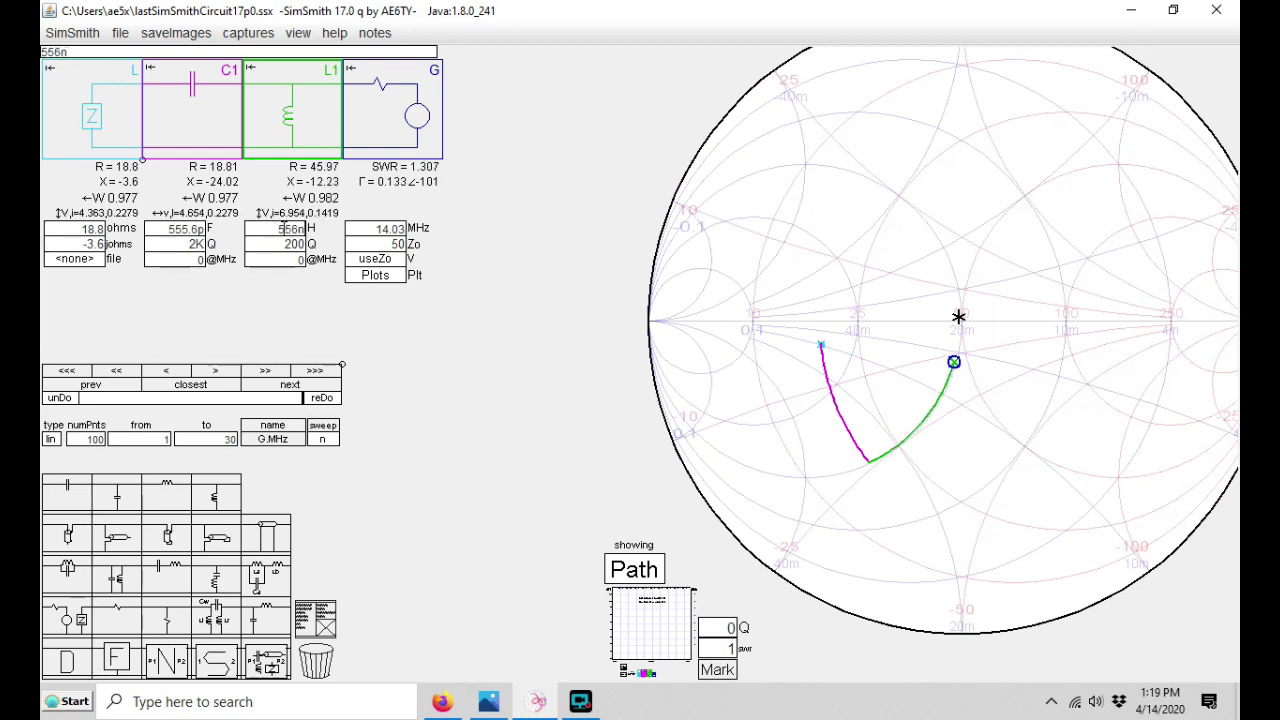
scroll(284, 229, down, 1)
scroll(284, 229, down, 20)
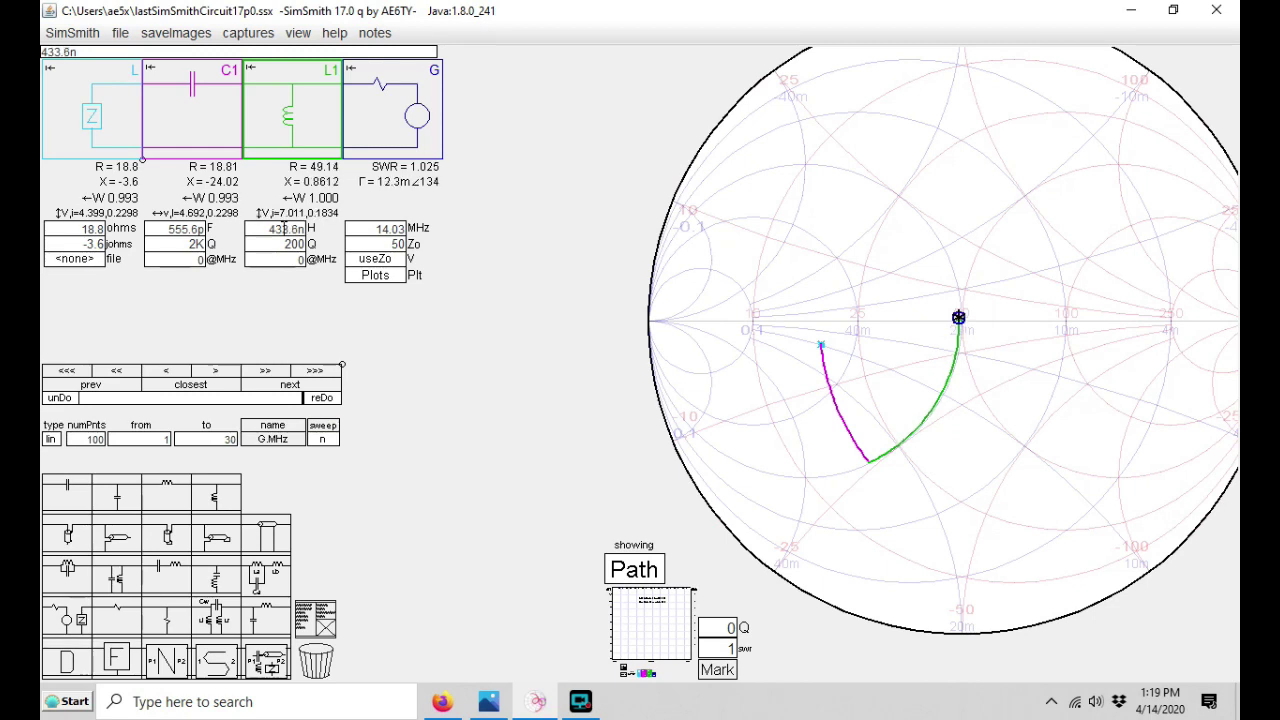
scroll(284, 229, up, 1)
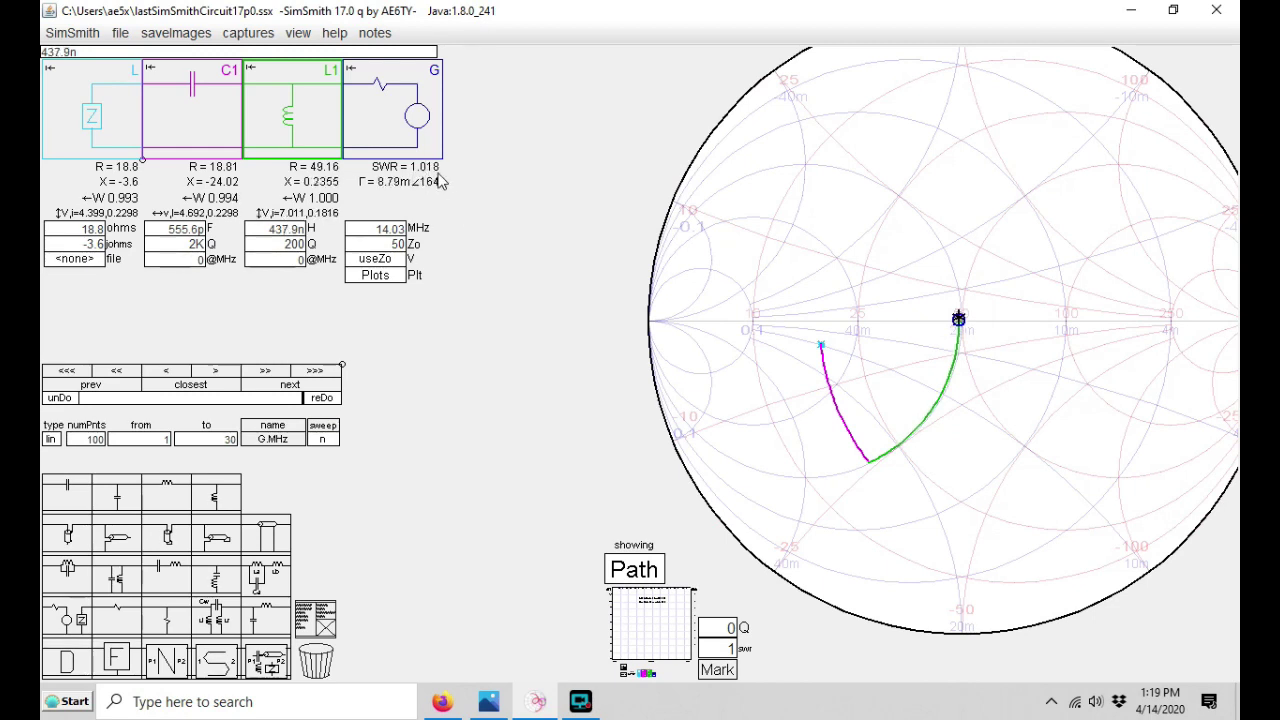
scroll(279, 231, up, 15)
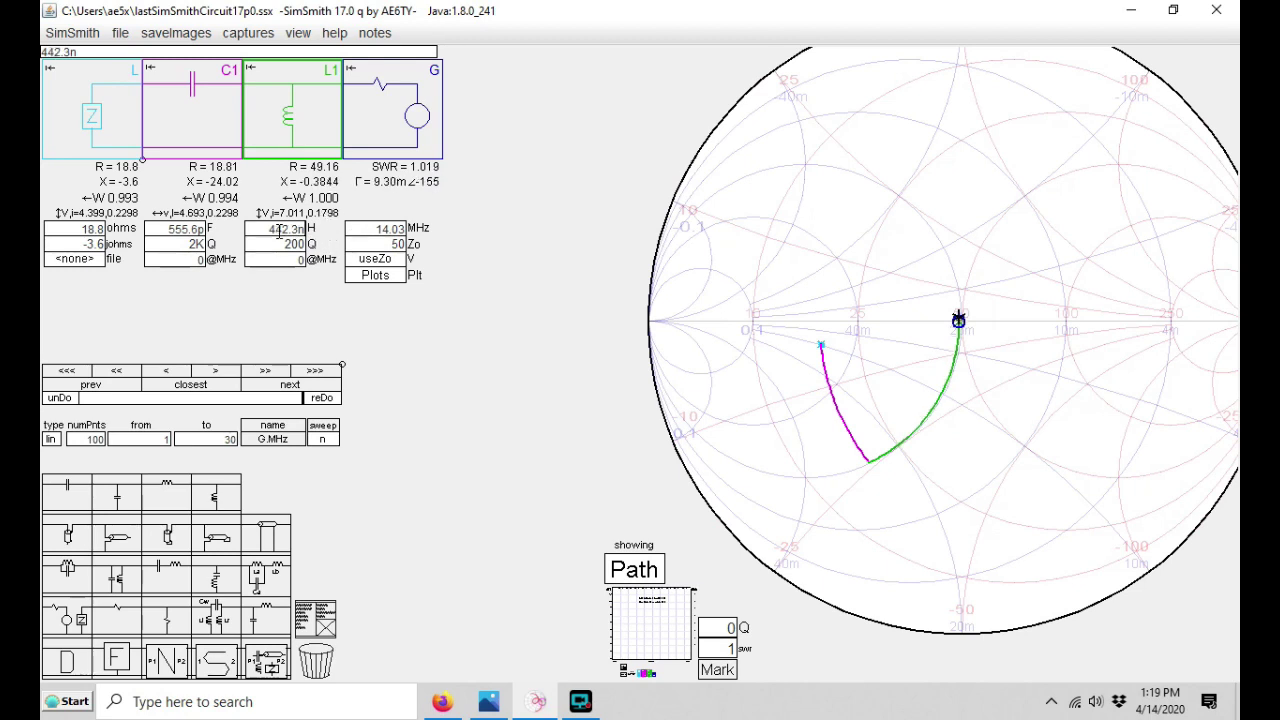
scroll(279, 231, down, 15)
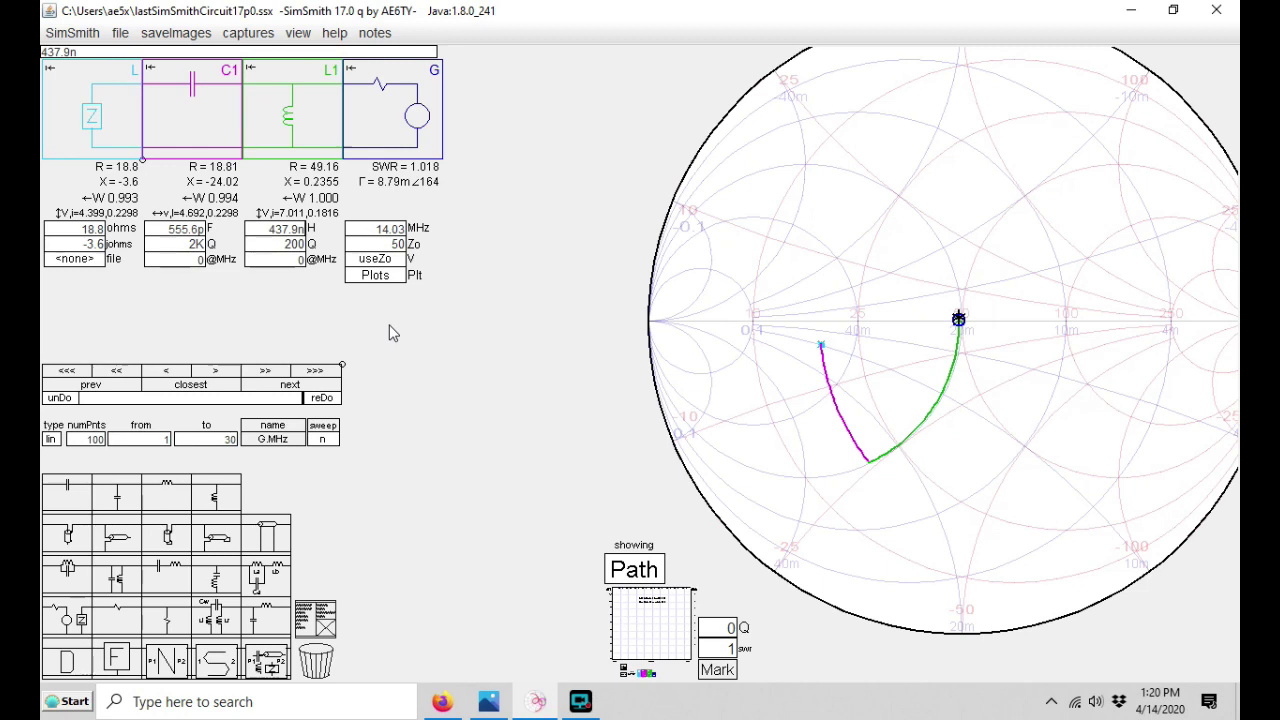
- Delete L1 and C1 from the circuit and raise the load resistance to 26.11 ohms
drag(310, 100, 316, 662)
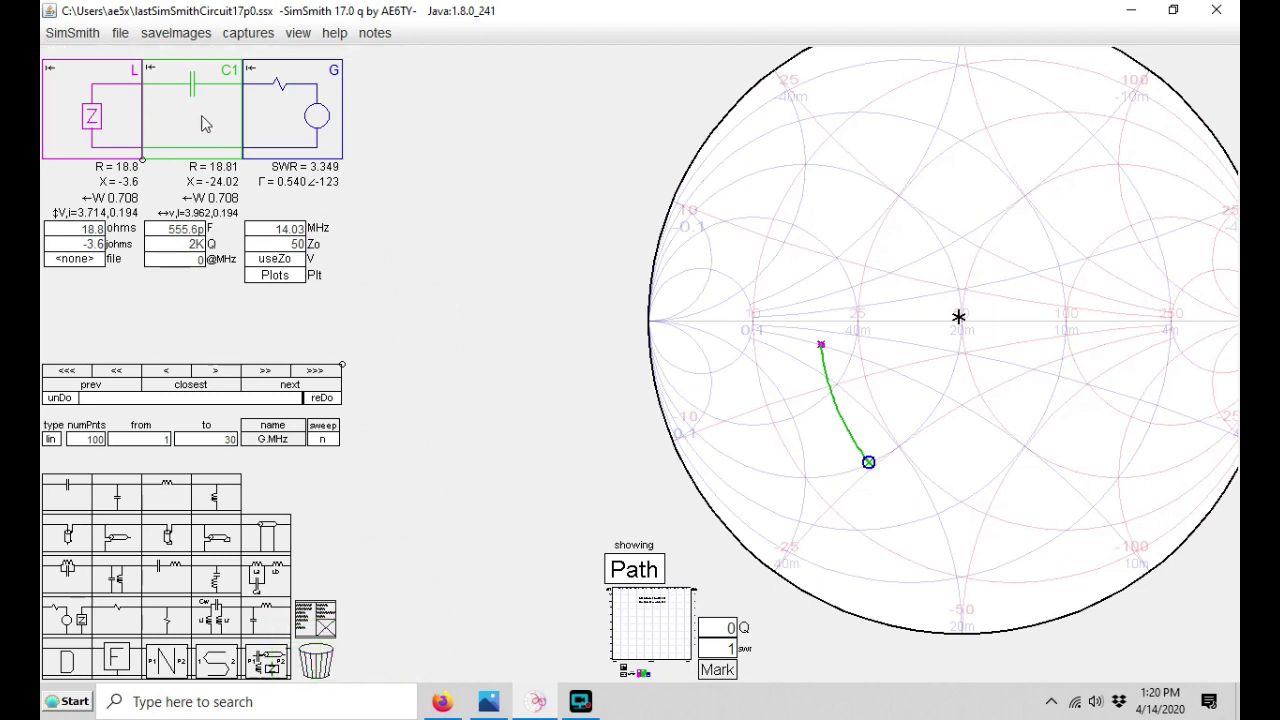
drag(205, 124, 330, 668)
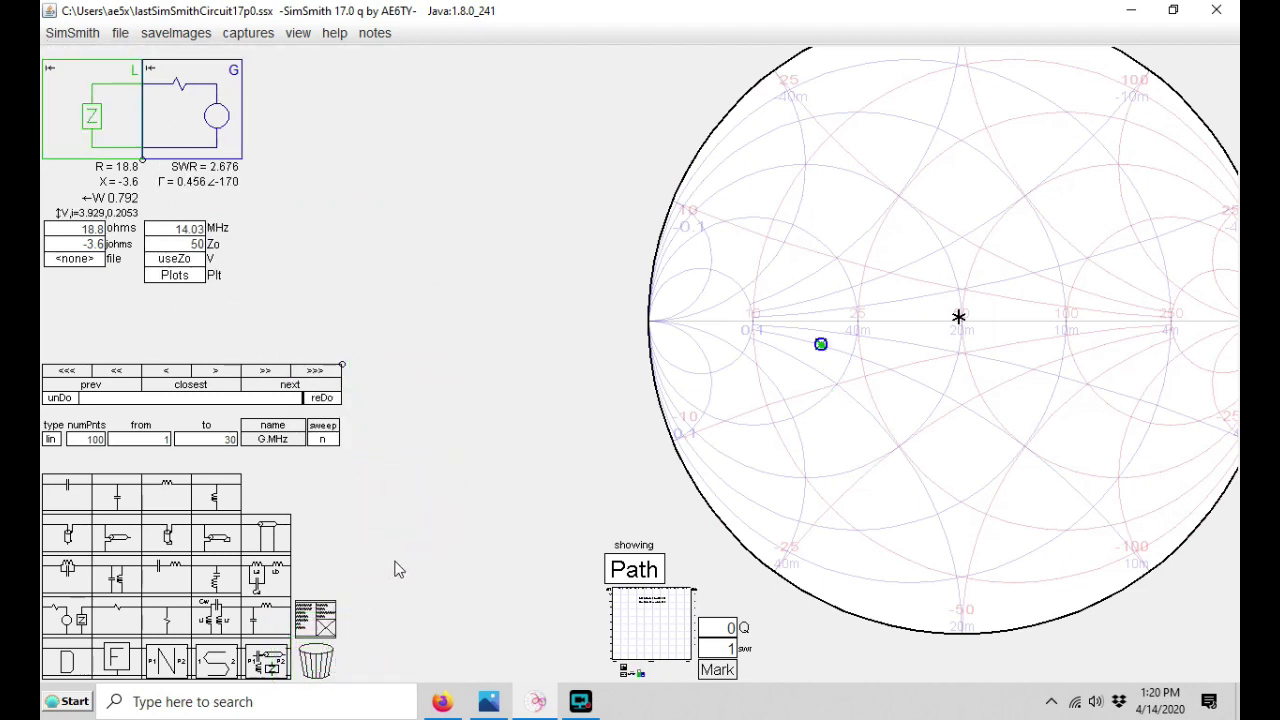
click(84, 232)
scroll(88, 231, up, 2)
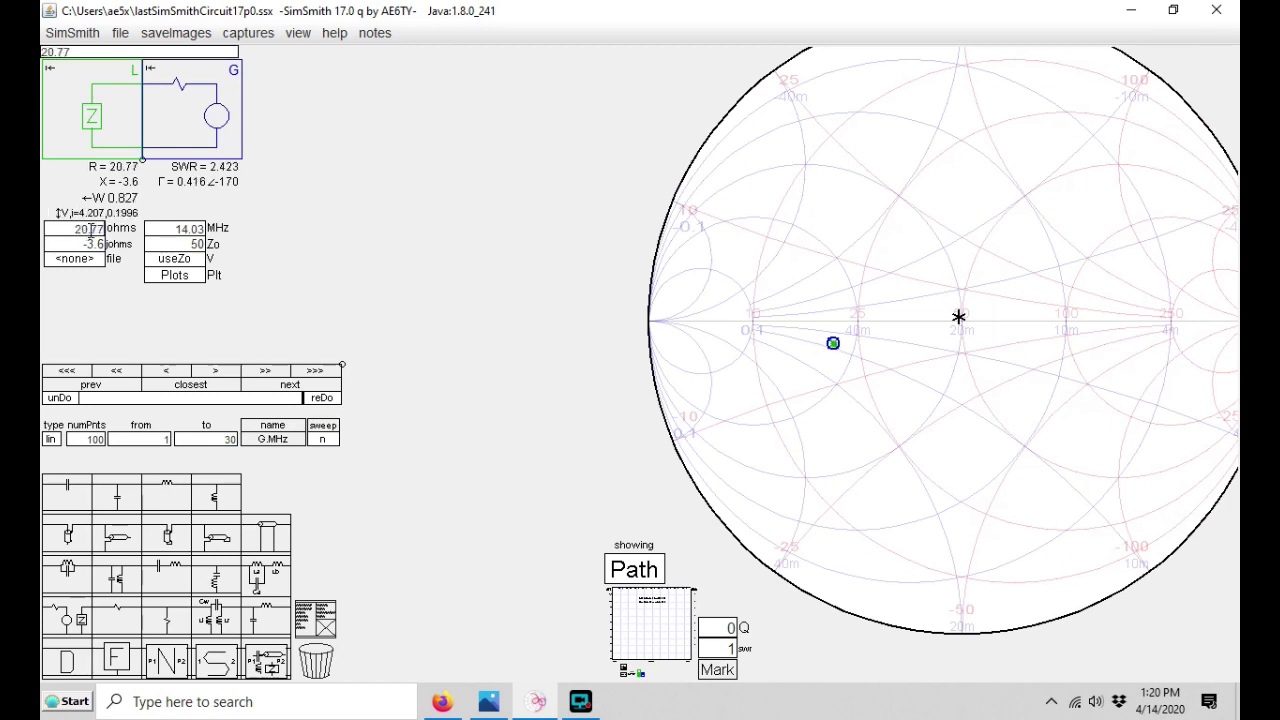
scroll(91, 230, up, 5)
- Set the load reactance to +18 ohms (SWR 2.239) and pick up the LC1 network part
click(93, 243)
scroll(93, 243, up, 4)
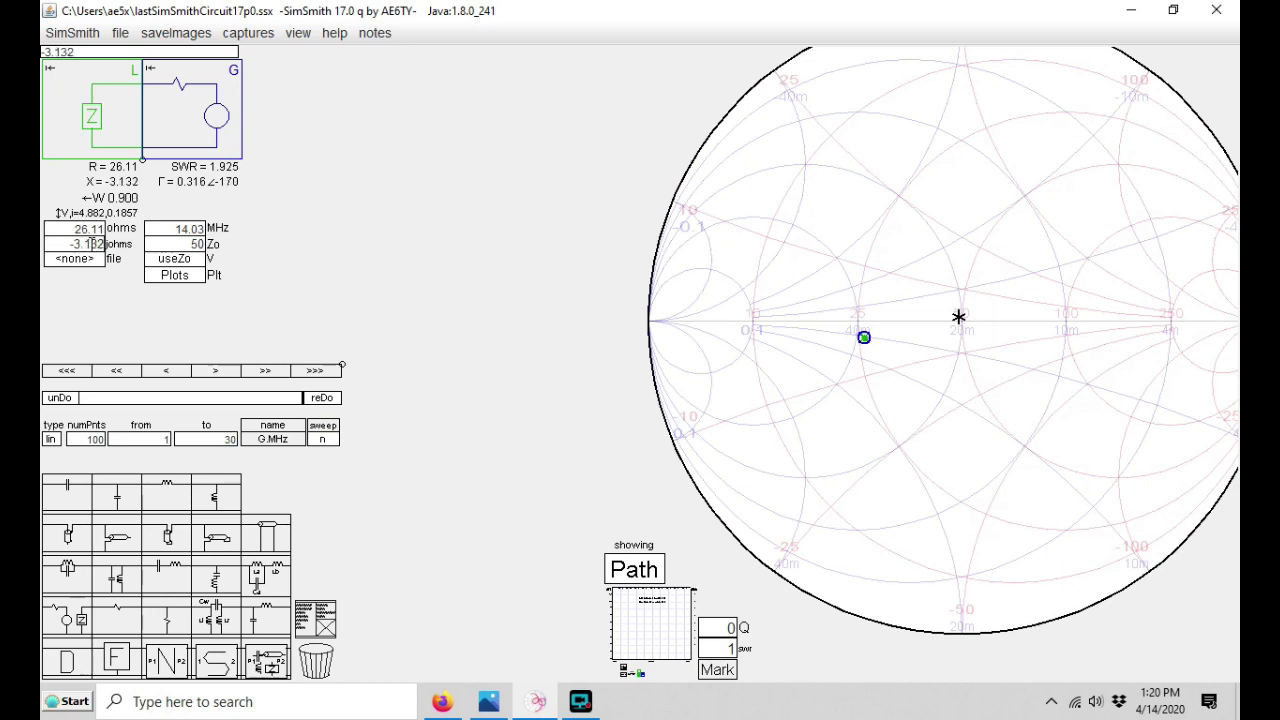
scroll(93, 243, up, 4)
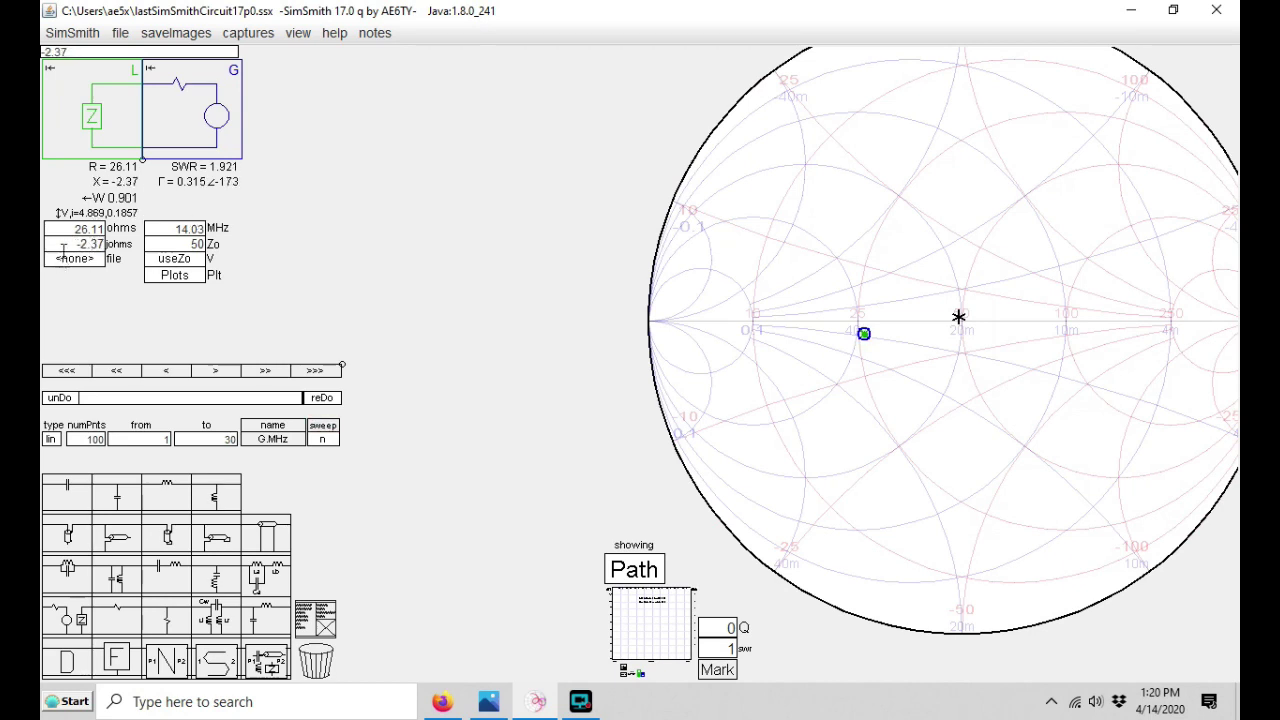
drag(66, 245, 118, 253)
text(18)
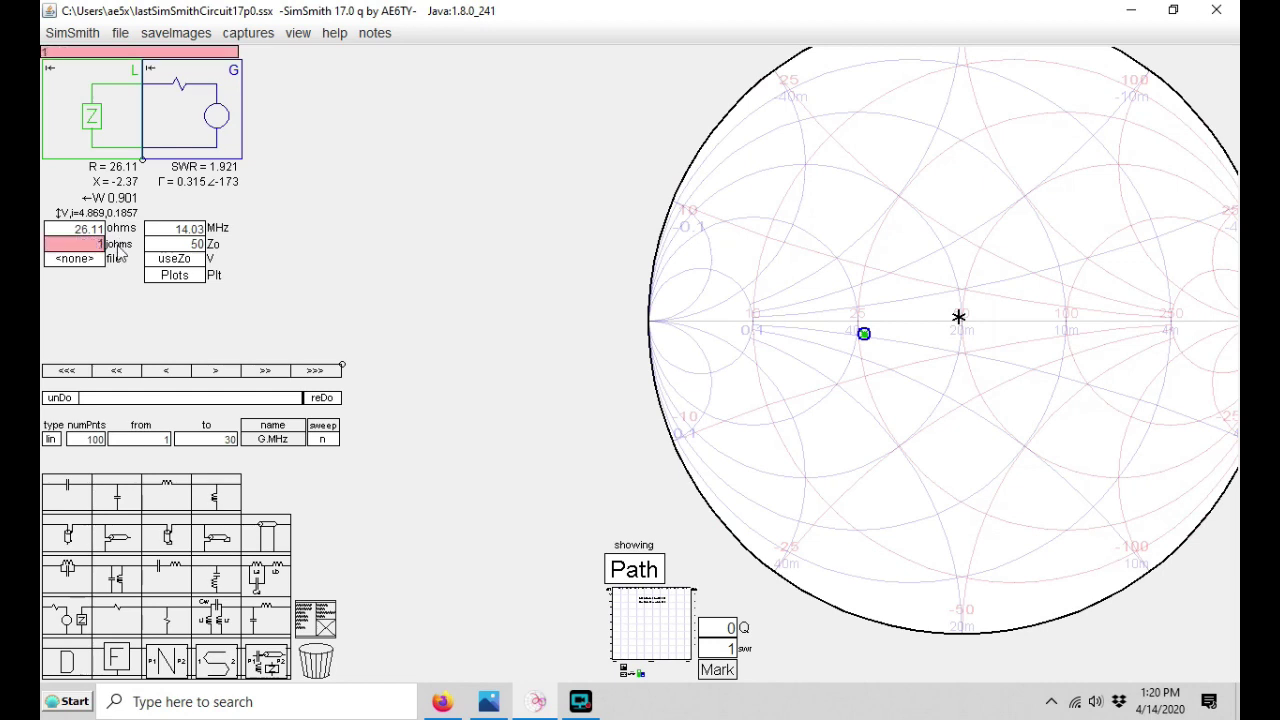
key(Return)
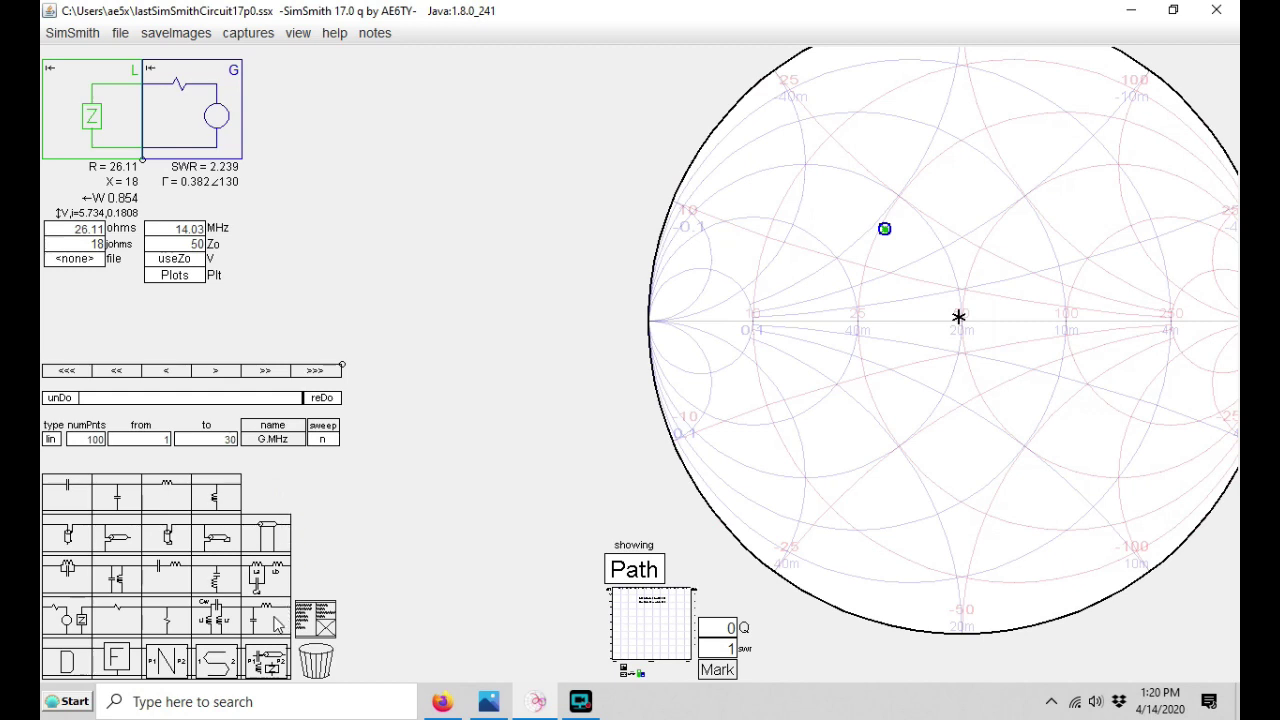
drag(273, 625, 497, 198)
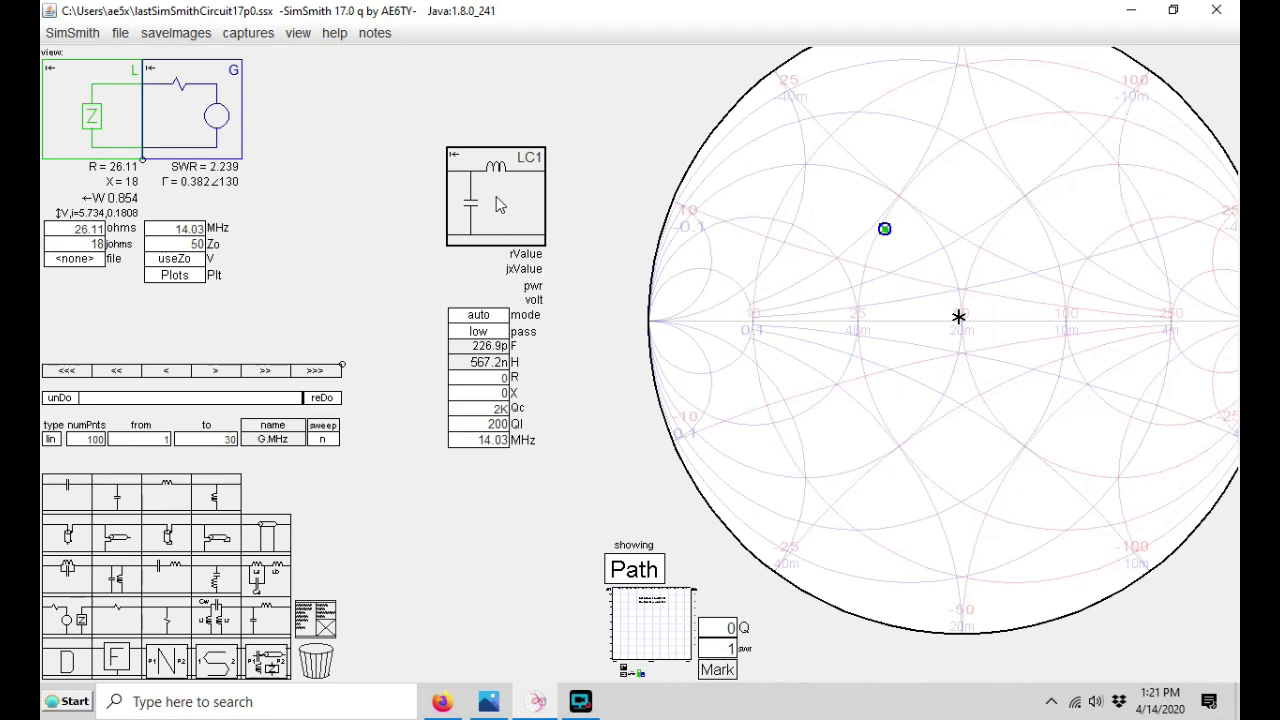
- Drop LC1 between load and generator; auto mode computes 216.7 pF and 79.25 nH for SWR 1
drag(496, 196, 190, 115)
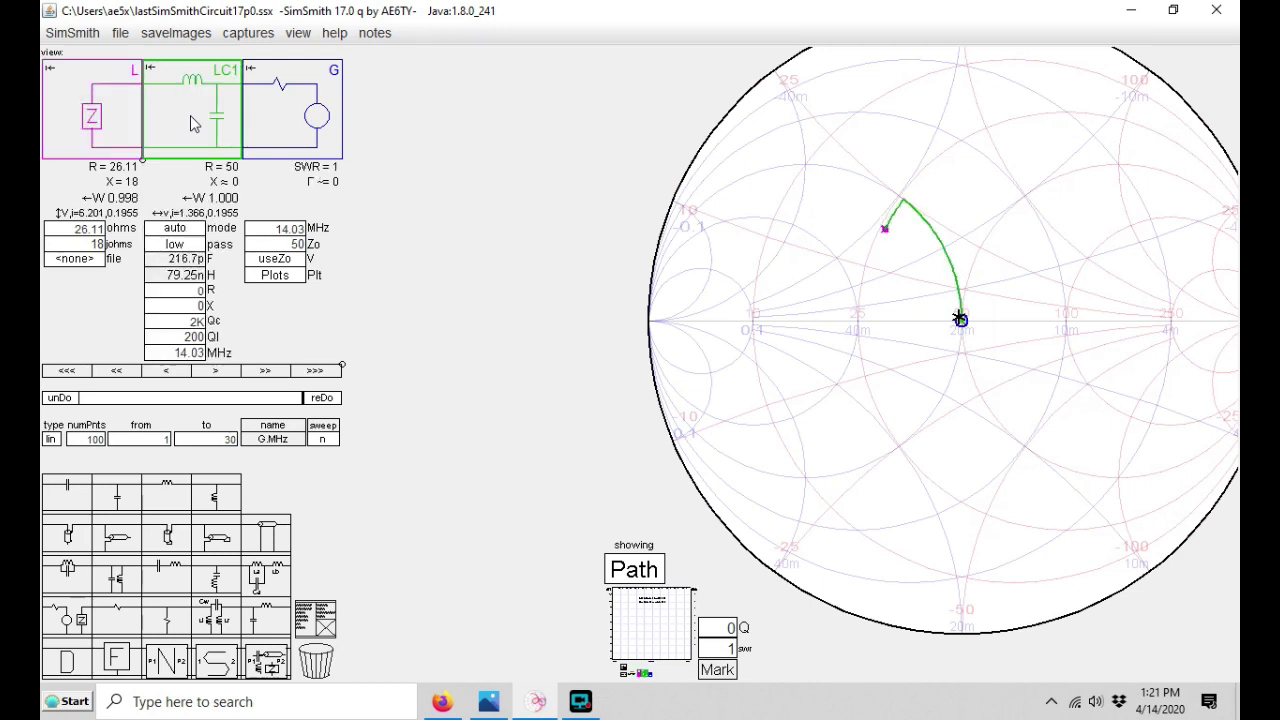
- Switch LC1 to manual and sweep its capacitance, leaving it at 210.4 pF with SWR 1.028
click(175, 229)
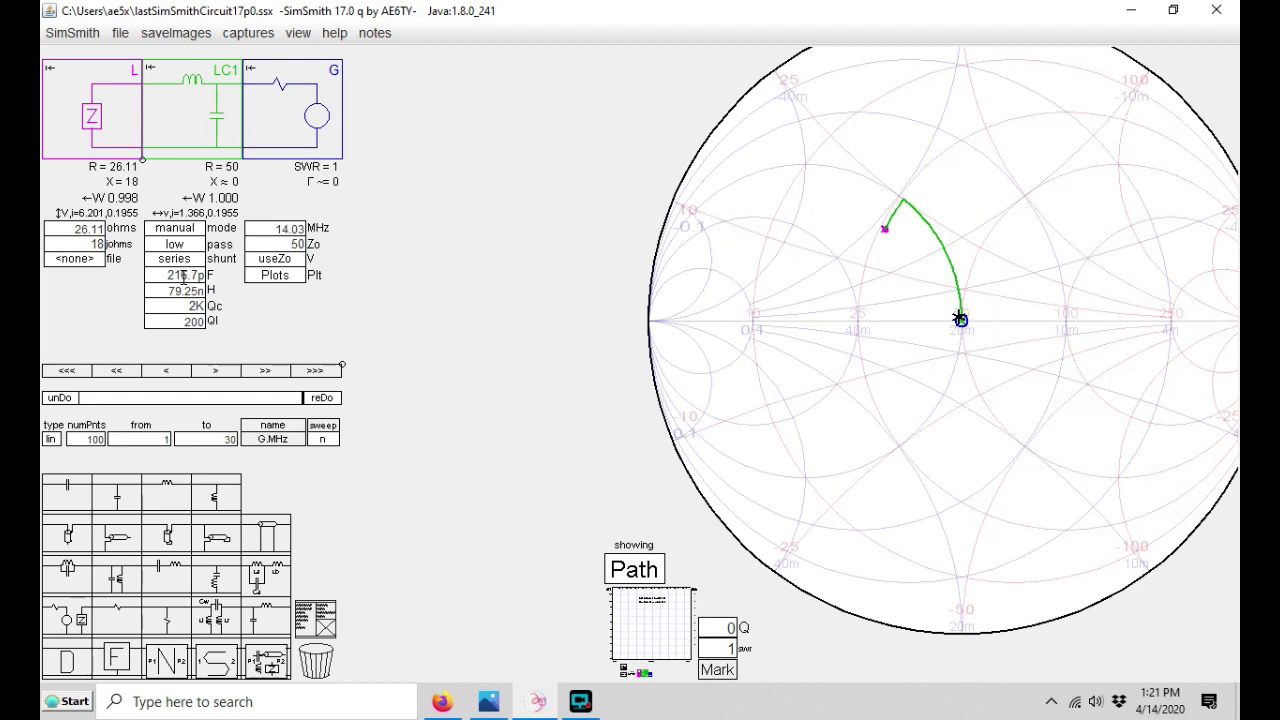
click(183, 277)
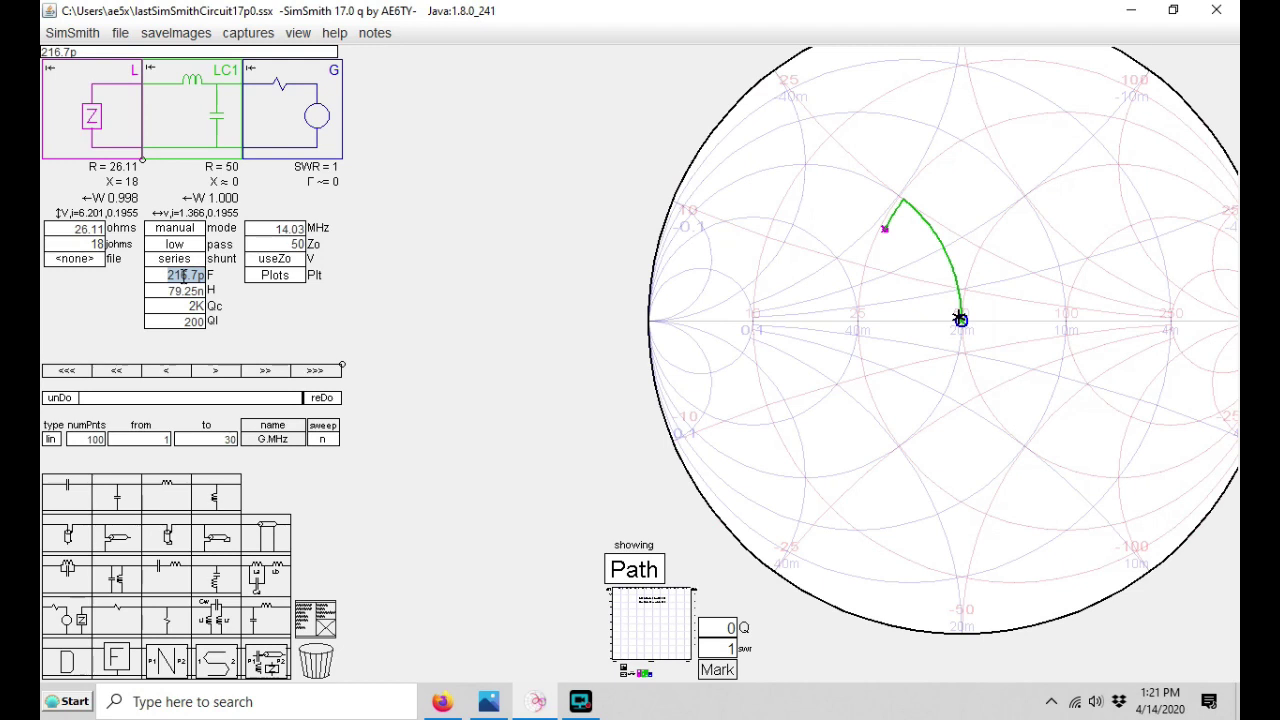
scroll(183, 275, up, 3)
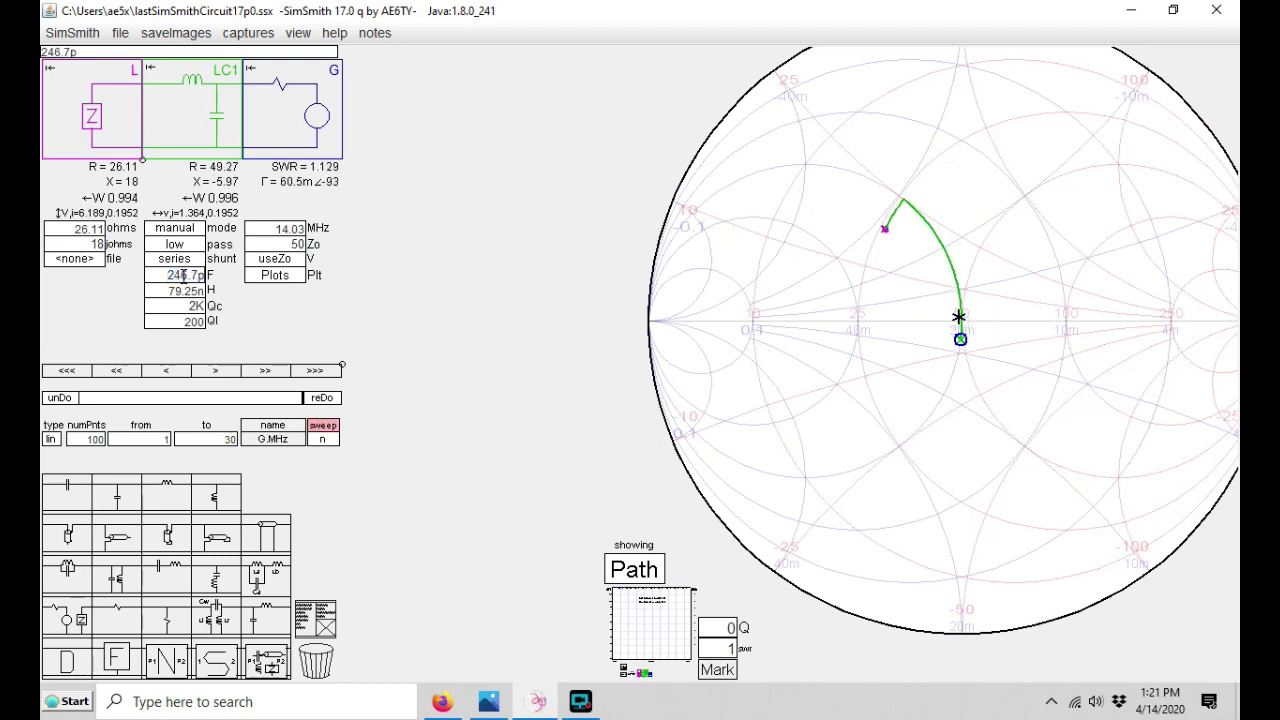
scroll(183, 275, down, 4)
scroll(183, 275, up, 1)
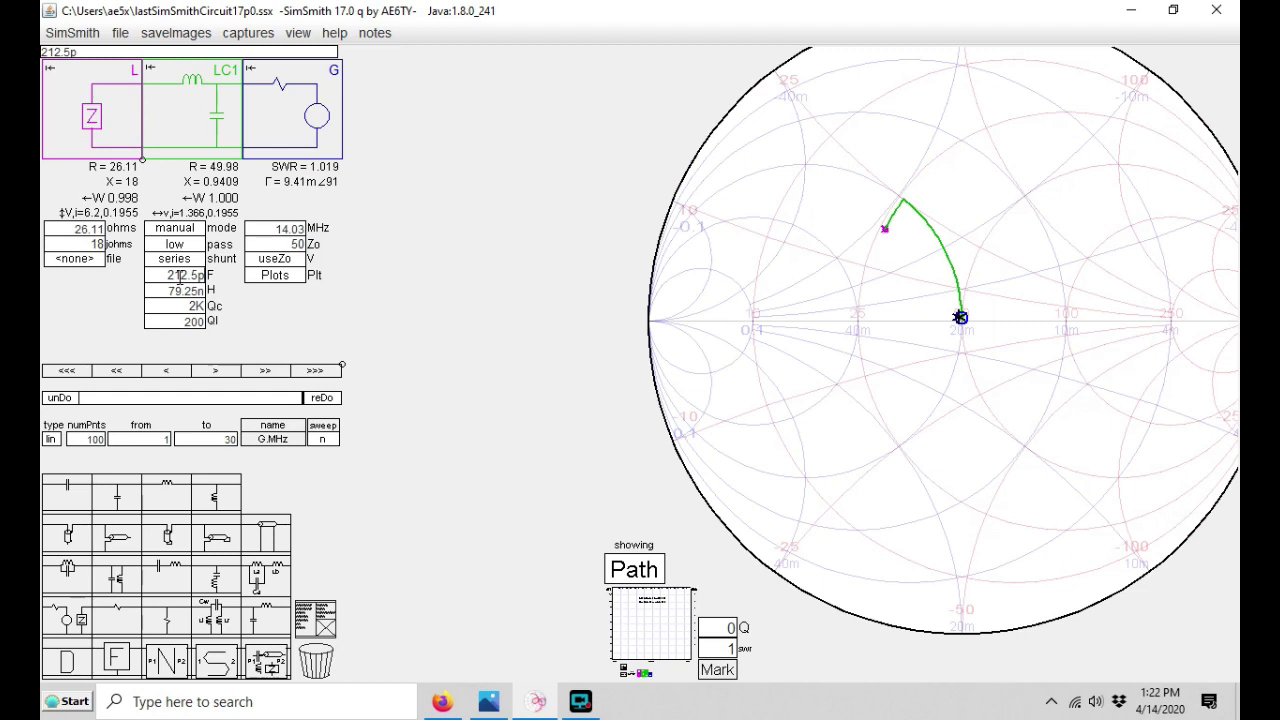
scroll(180, 278, up, 3)
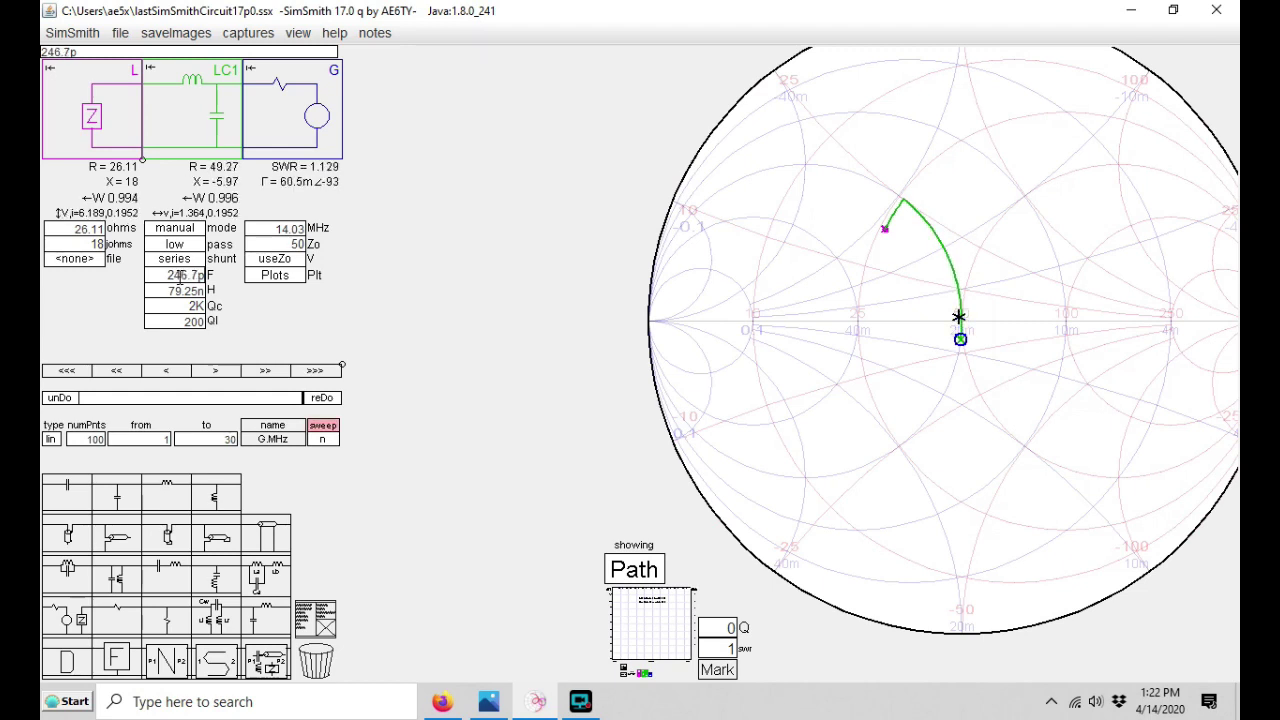
scroll(180, 278, up, 5)
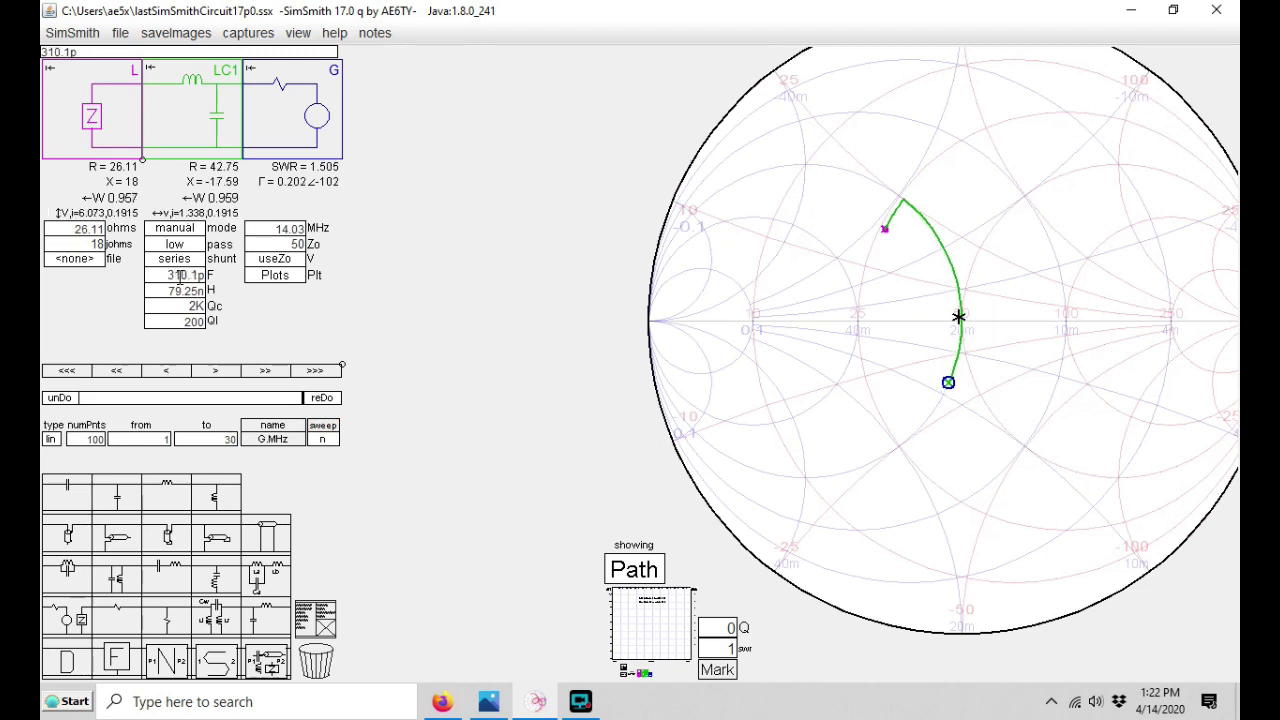
scroll(180, 279, down, 1)
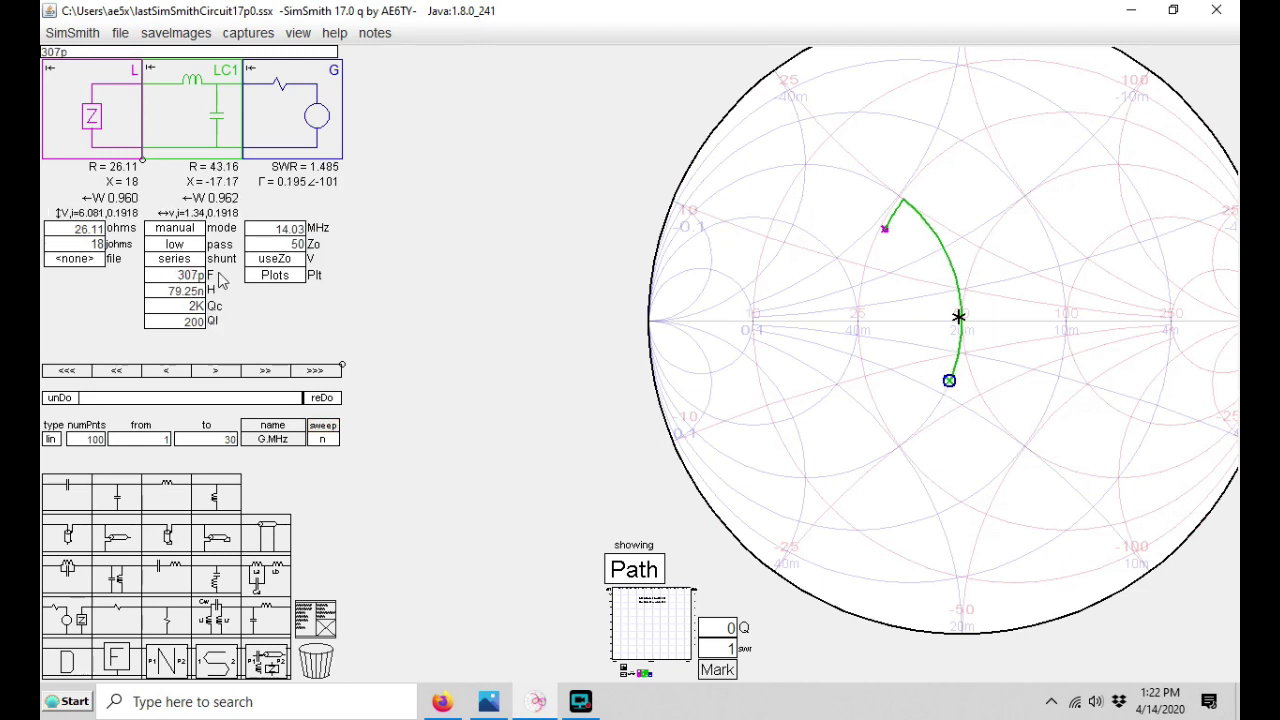
scroll(185, 280, down, 3)
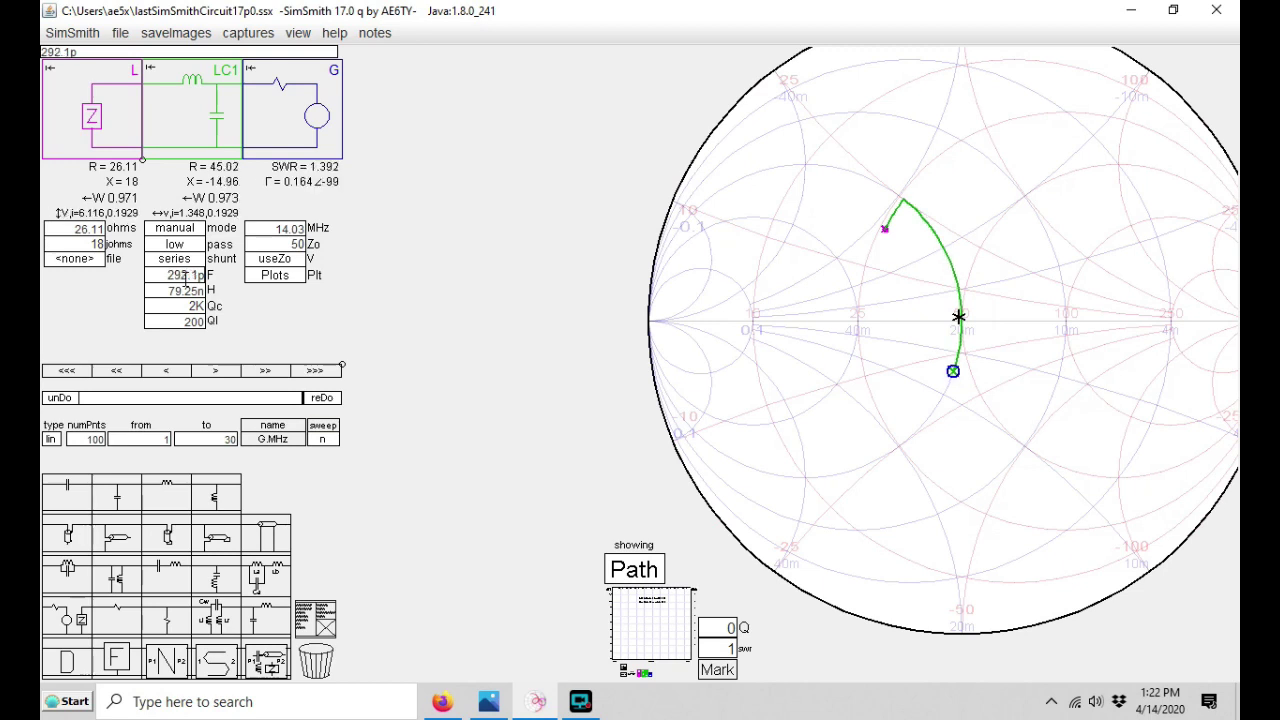
scroll(185, 280, down, 4)
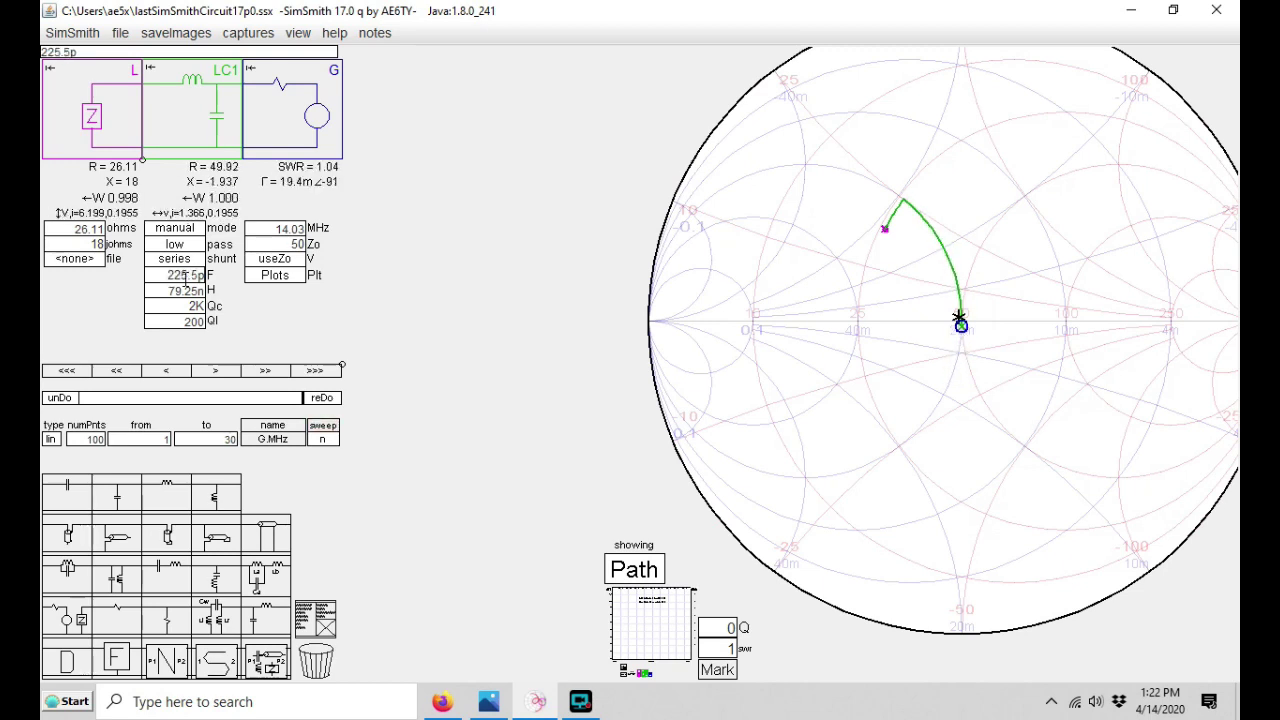
scroll(185, 280, down, 4)
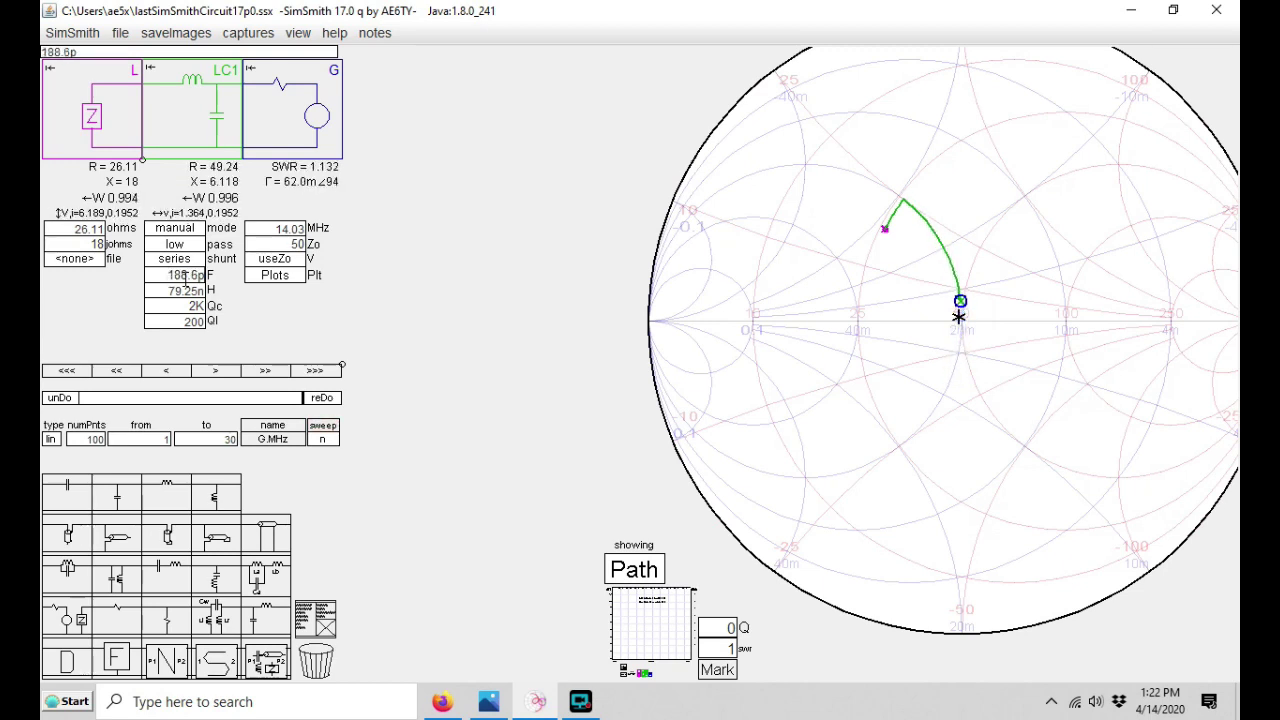
scroll(185, 280, down, 3)
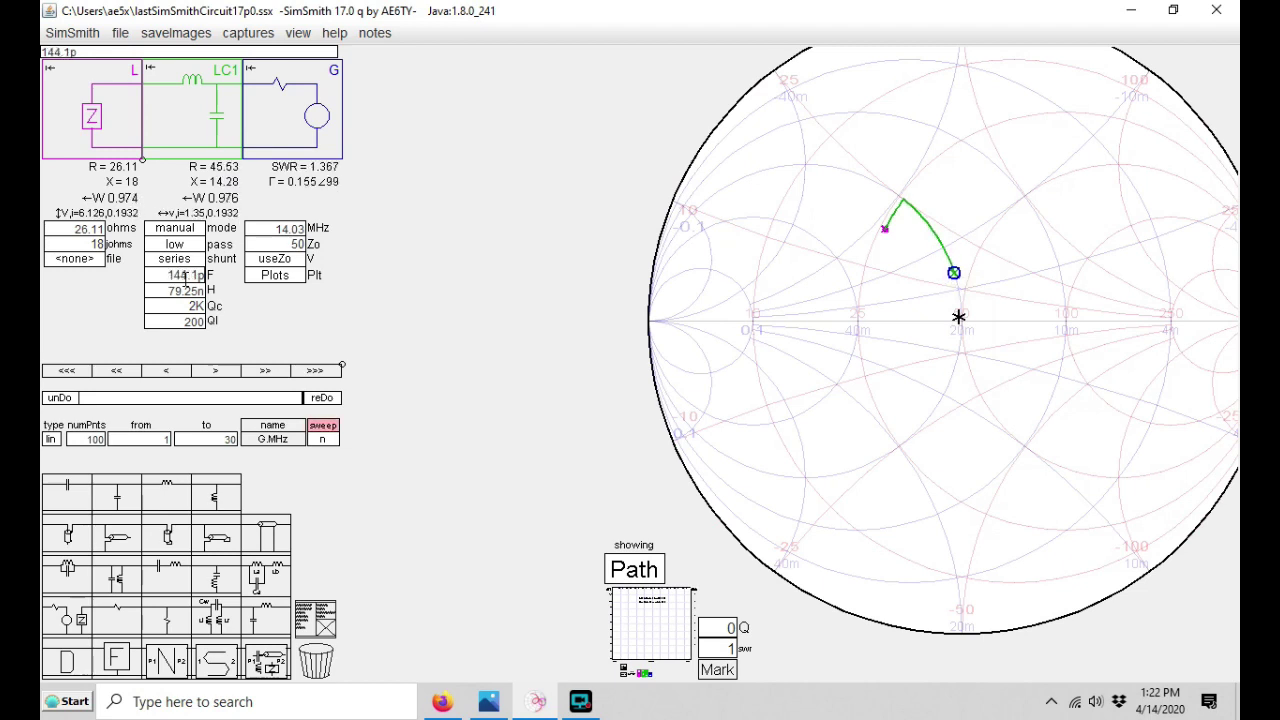
scroll(185, 280, down, 1)
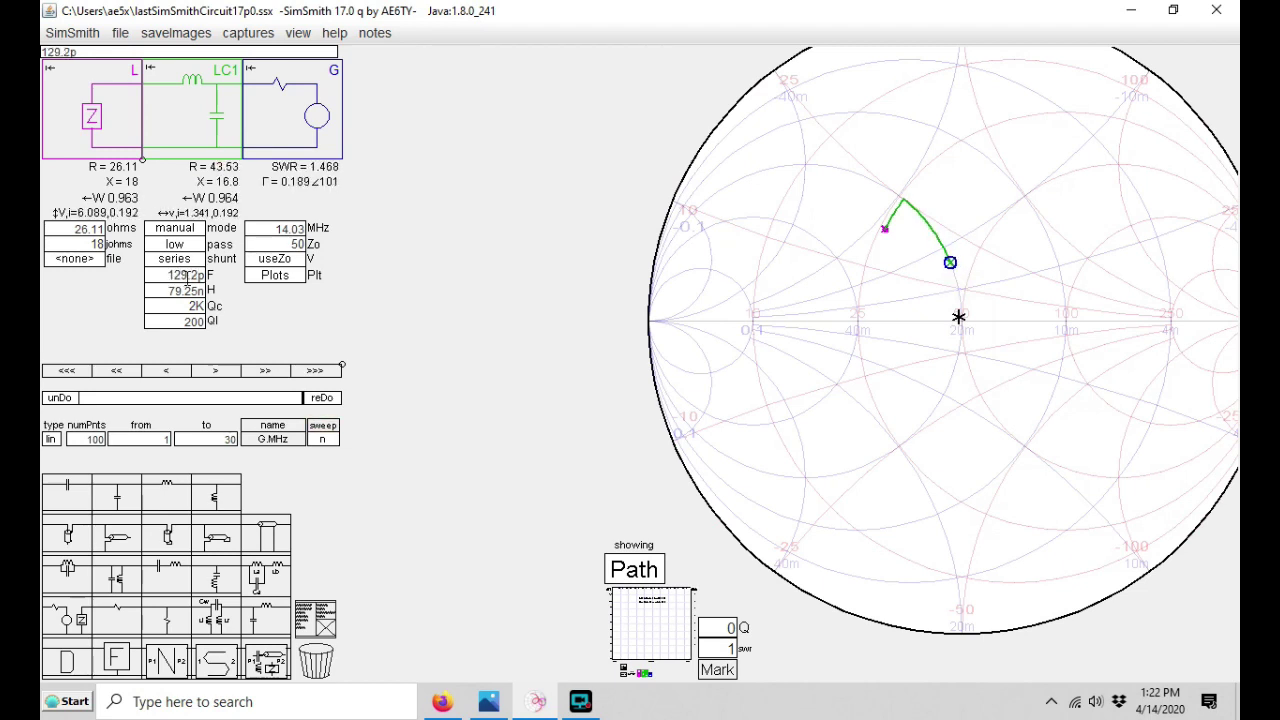
scroll(189, 273, down, 1)
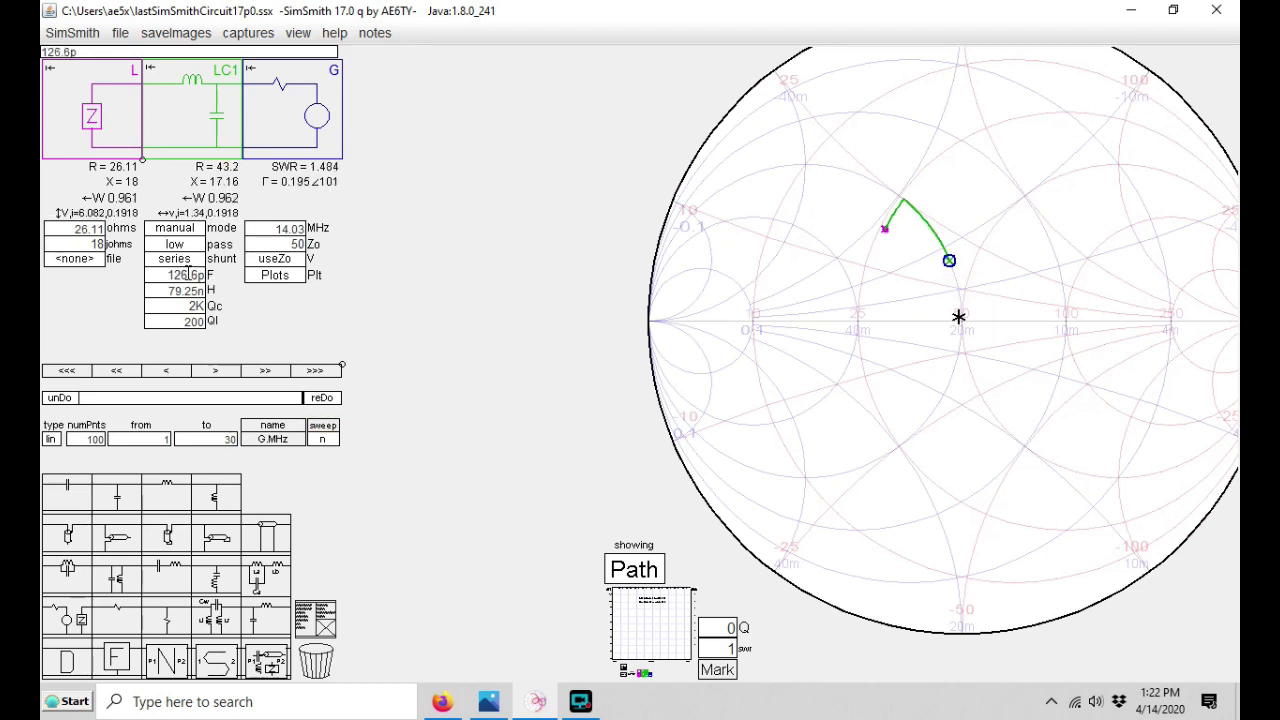
scroll(189, 273, down, 1)
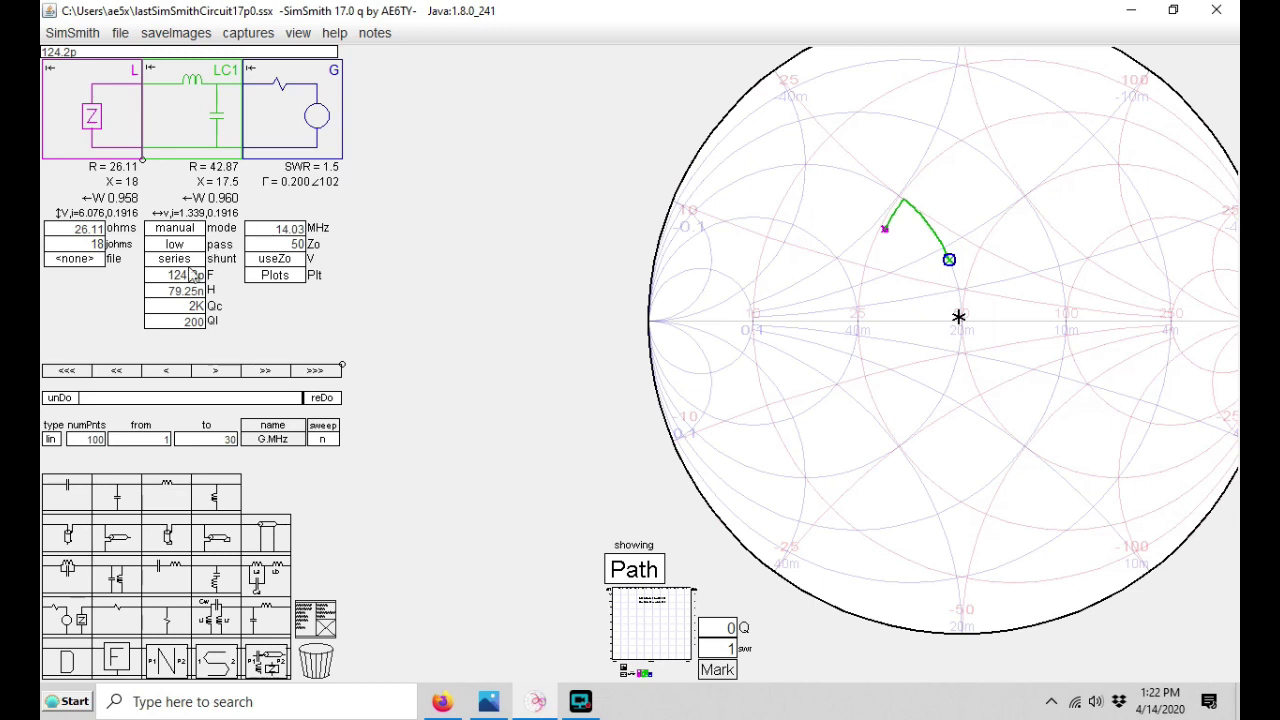
scroll(188, 275, up, 5)
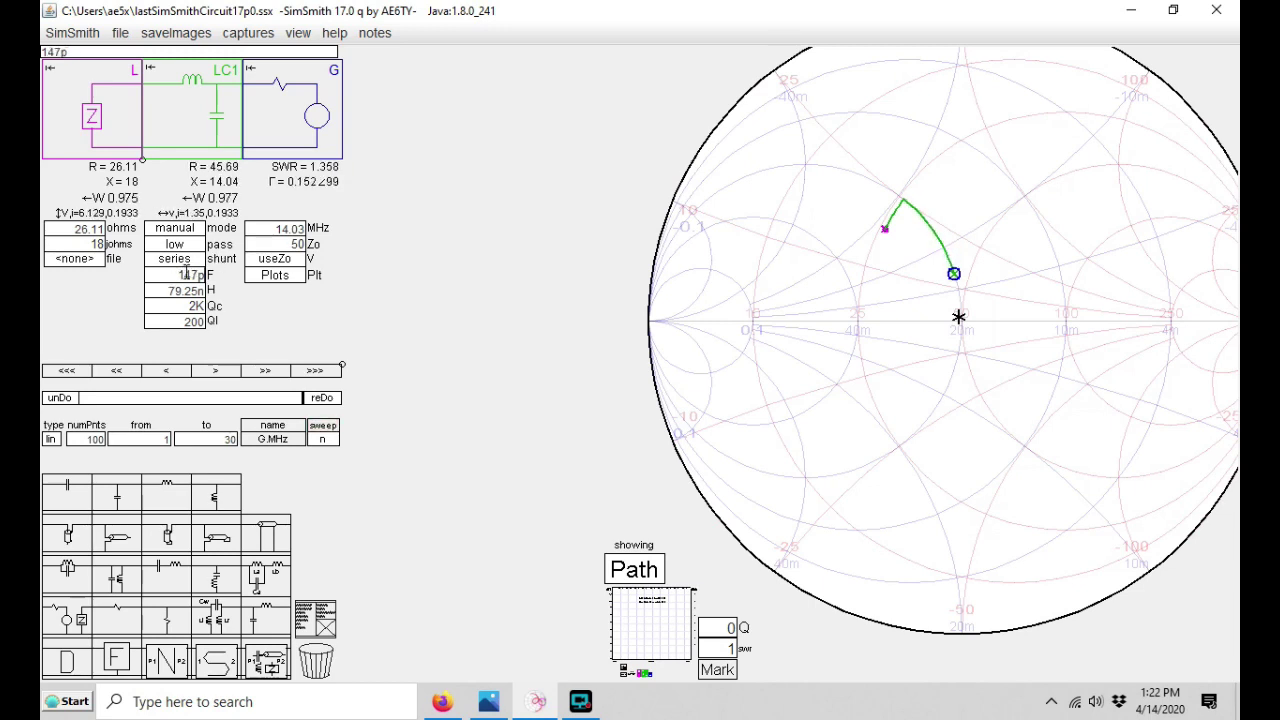
scroll(187, 273, up, 10)
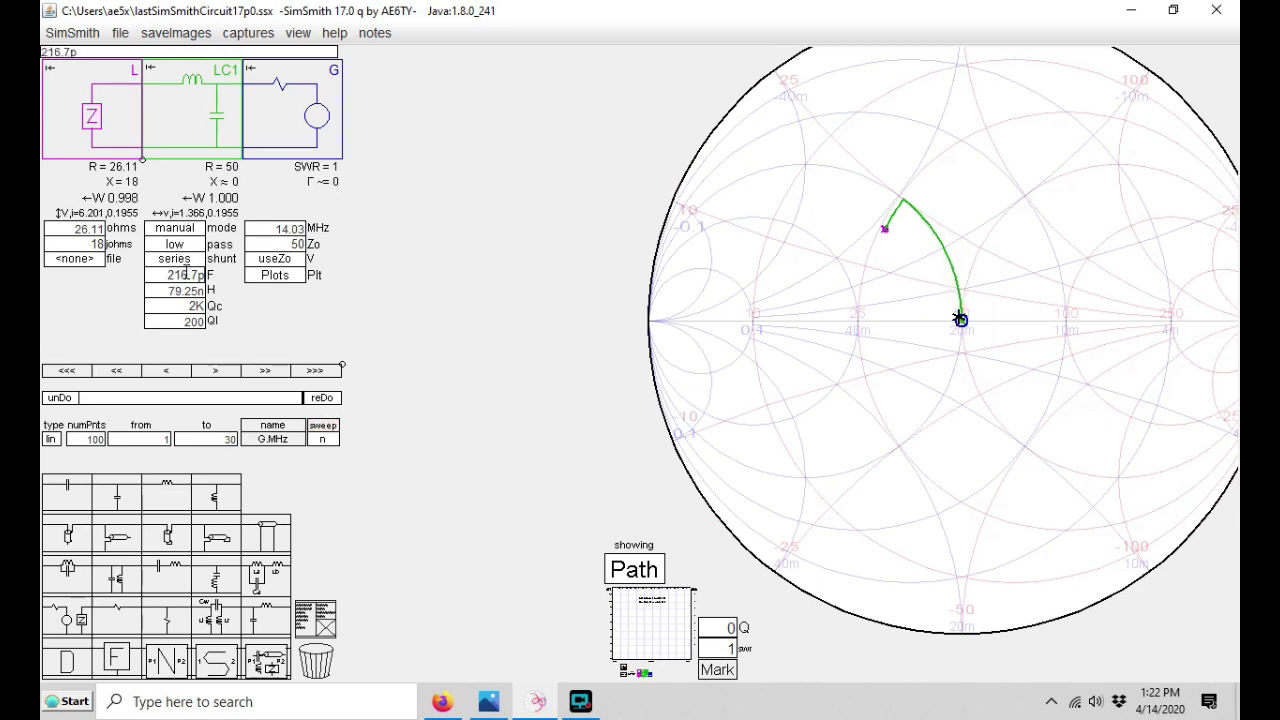
scroll(187, 273, down, 1)
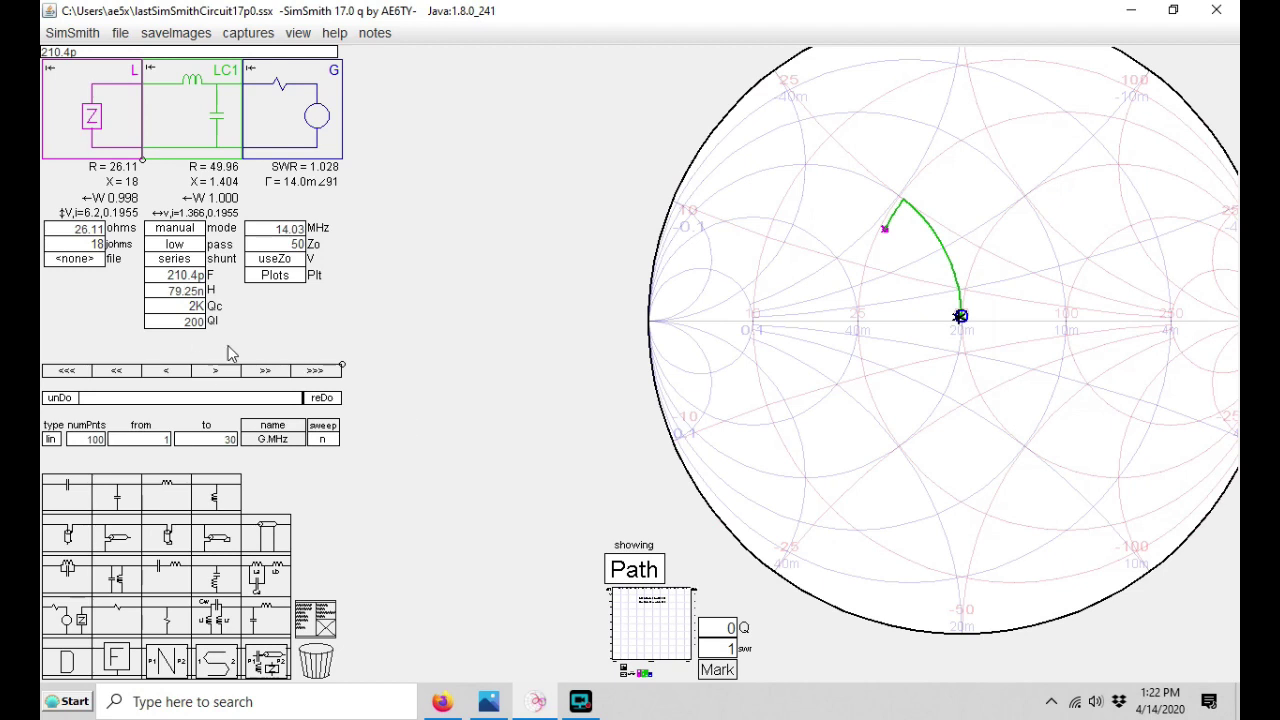
- Switch LC1 from manual back to auto, restoring 216.7 pF and SWR 1
click(180, 230)
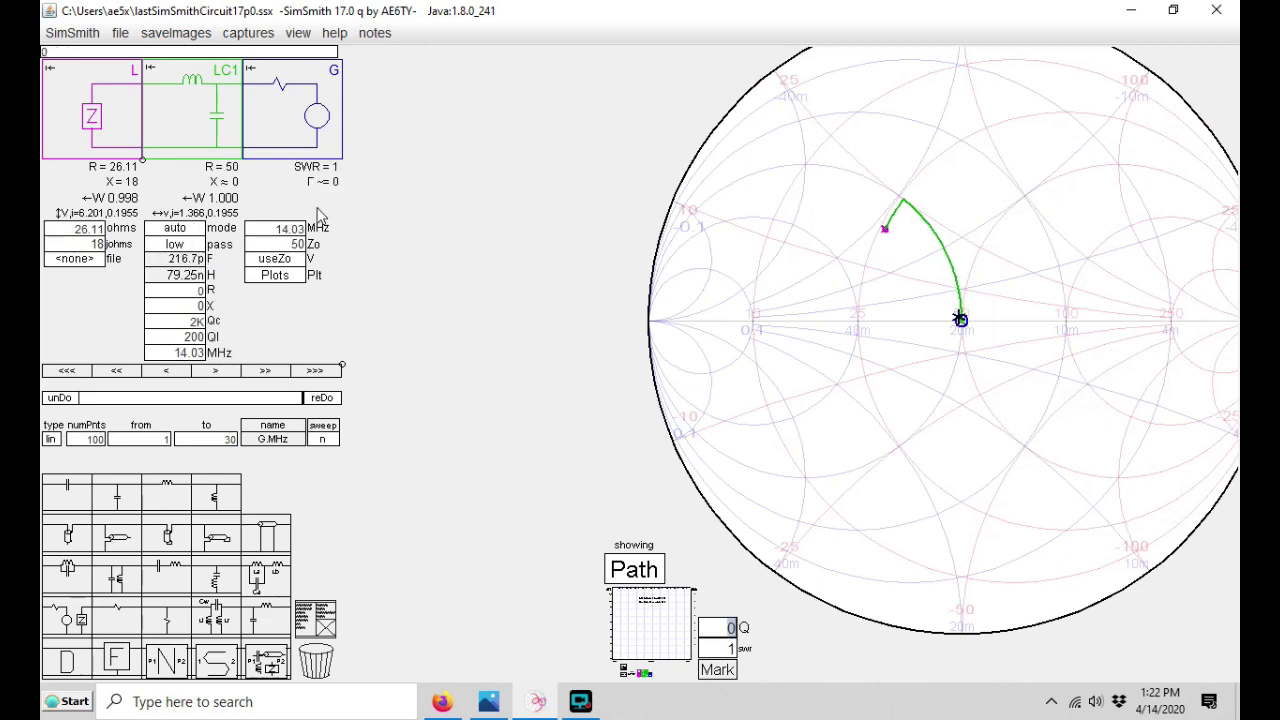